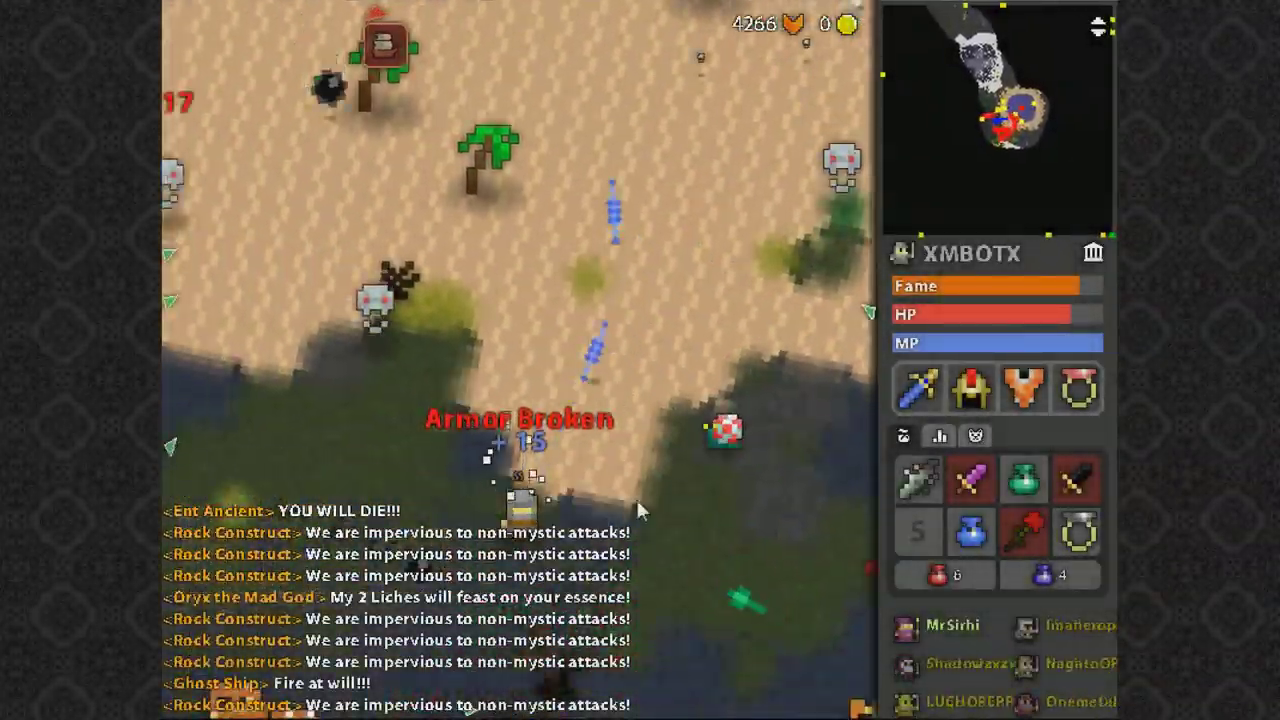
- Walk the character back and forth between the water and the beach using W and S
key("w")
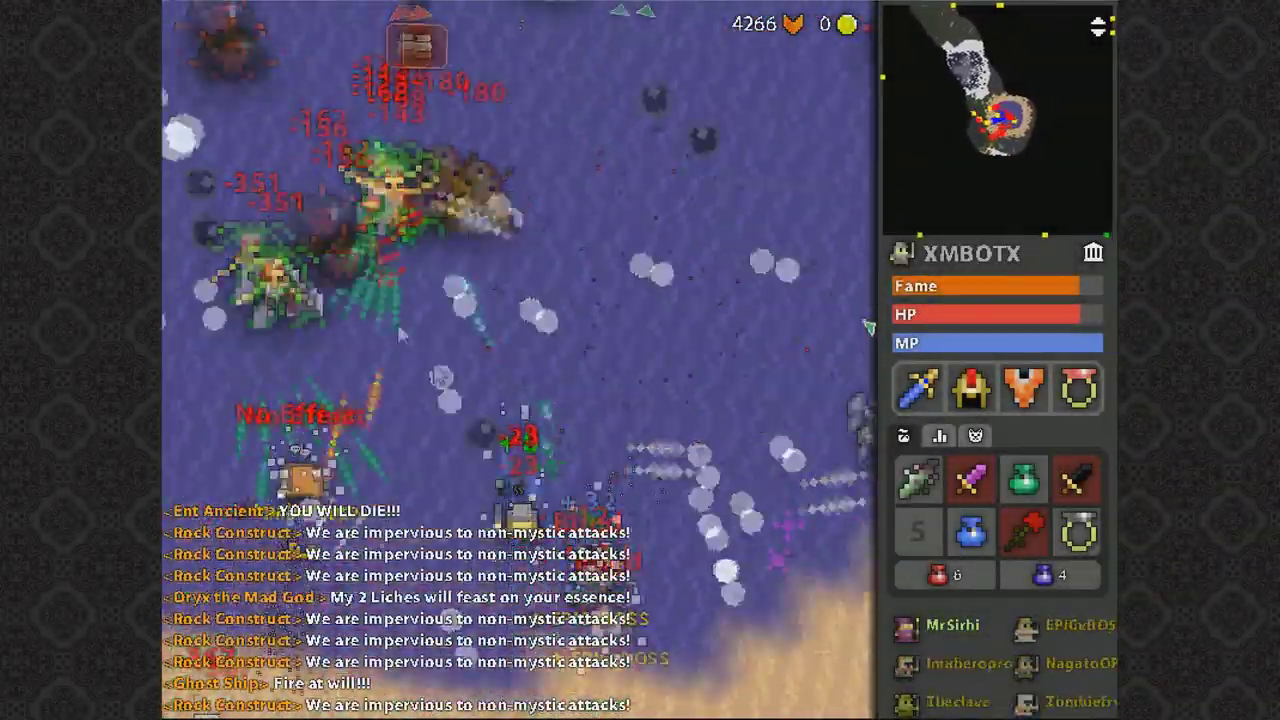
key("s")
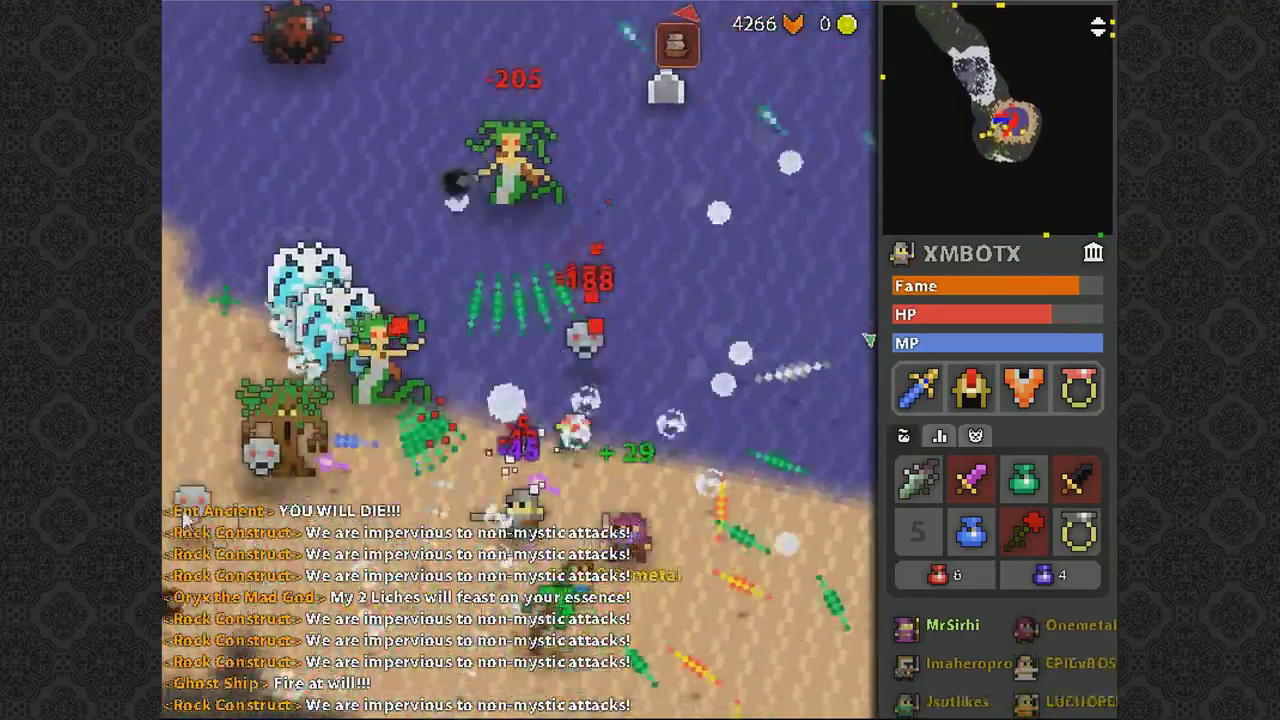
key("s")
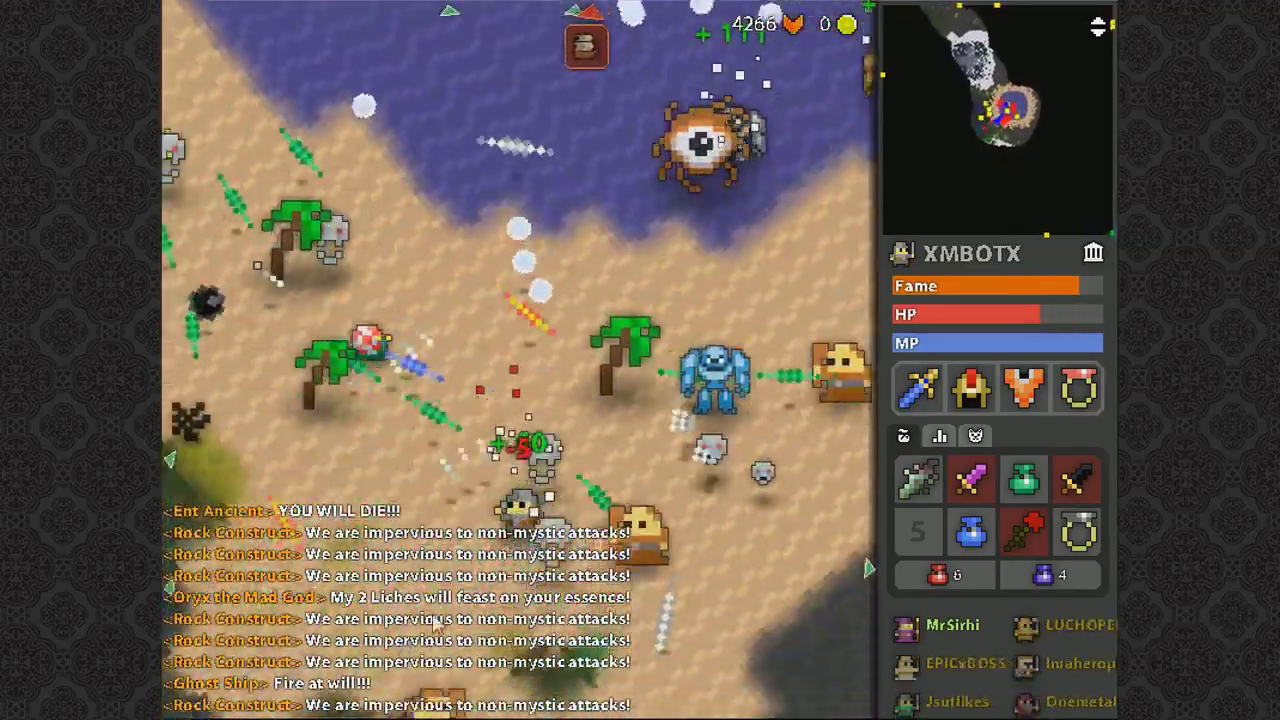
key("w")
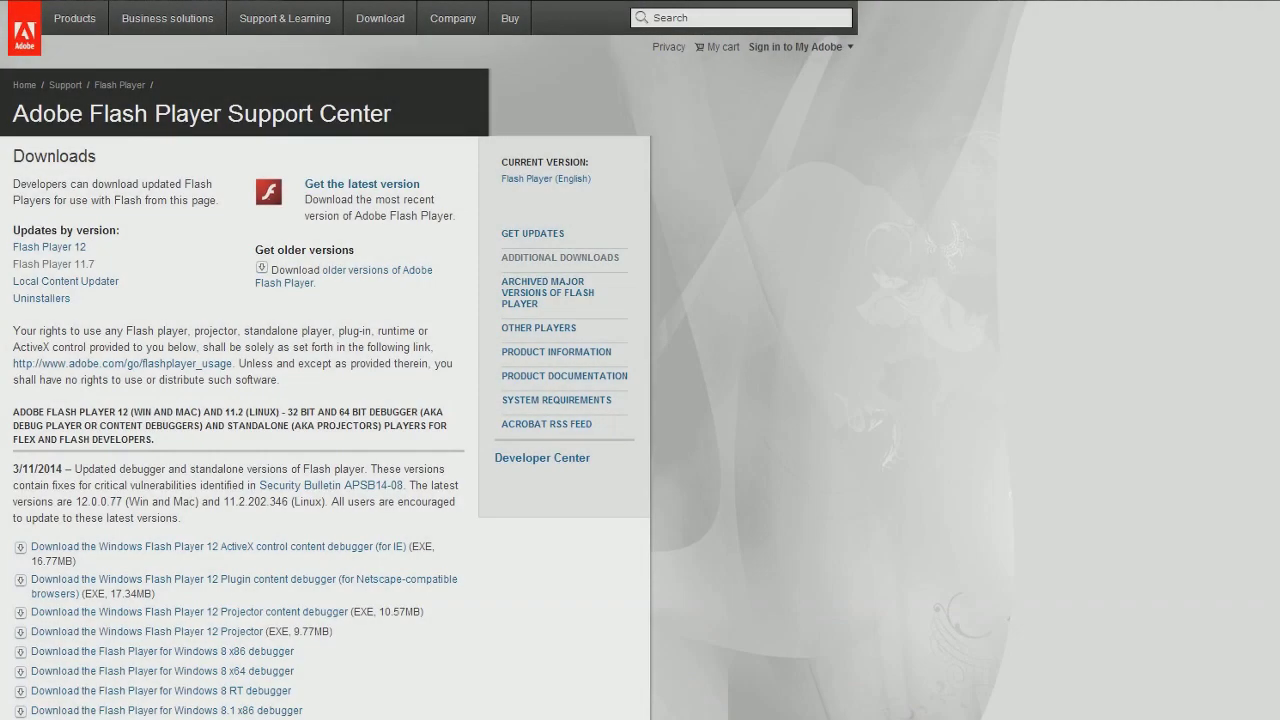
- Scroll the downloads page down to the Flash Player 11.7 Windows Projector download link
scroll(640, 360, "down", 3)
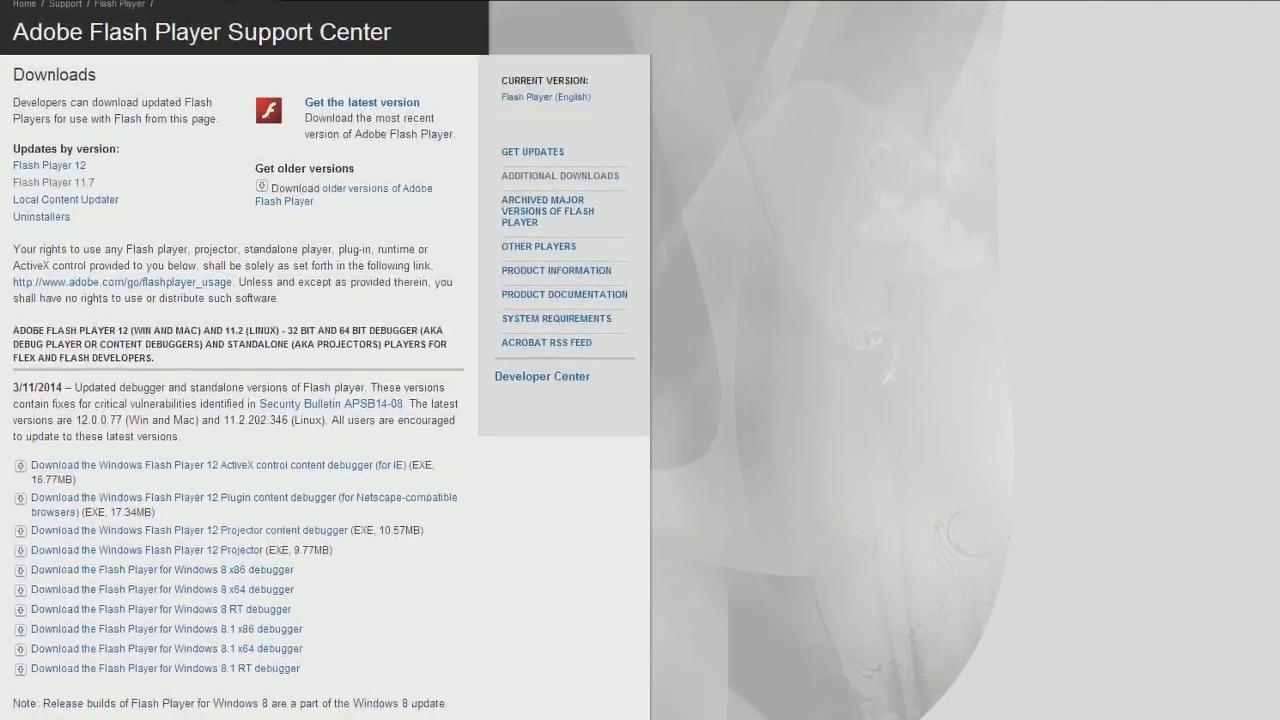
scroll(640, 360, "down", 5)
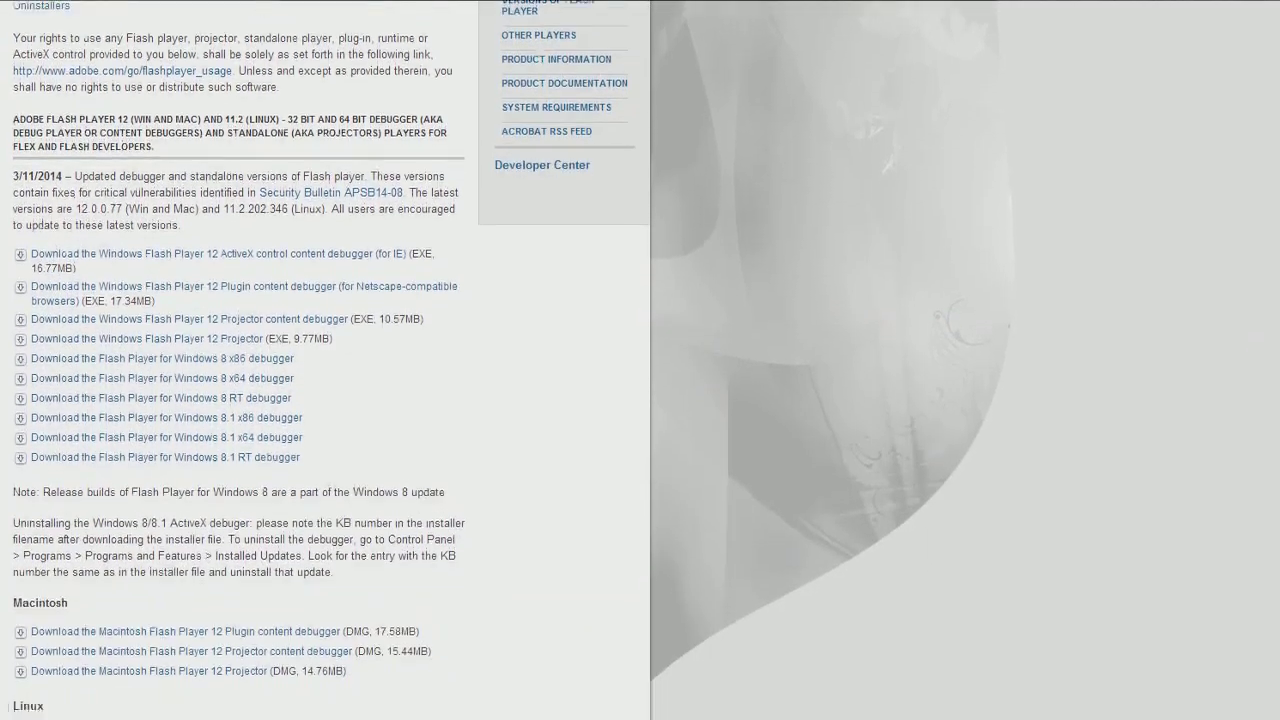
scroll(640, 360, "down", 5)
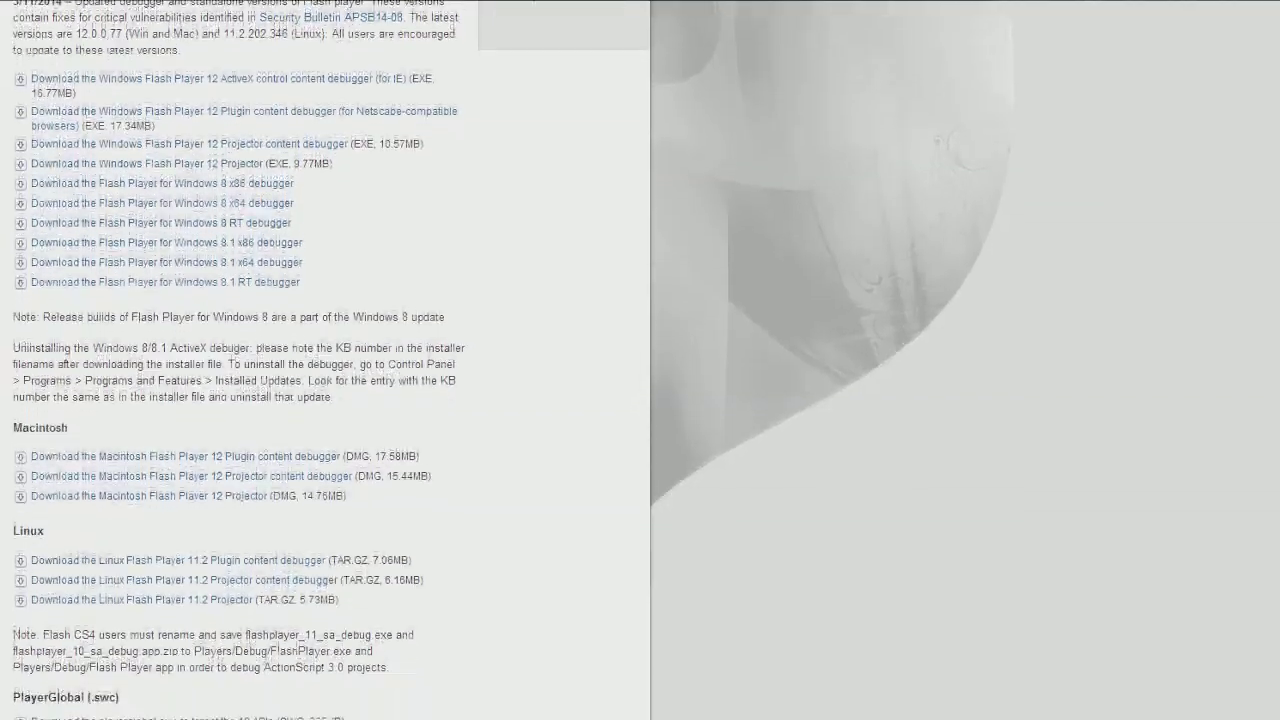
scroll(640, 360, "down", 5)
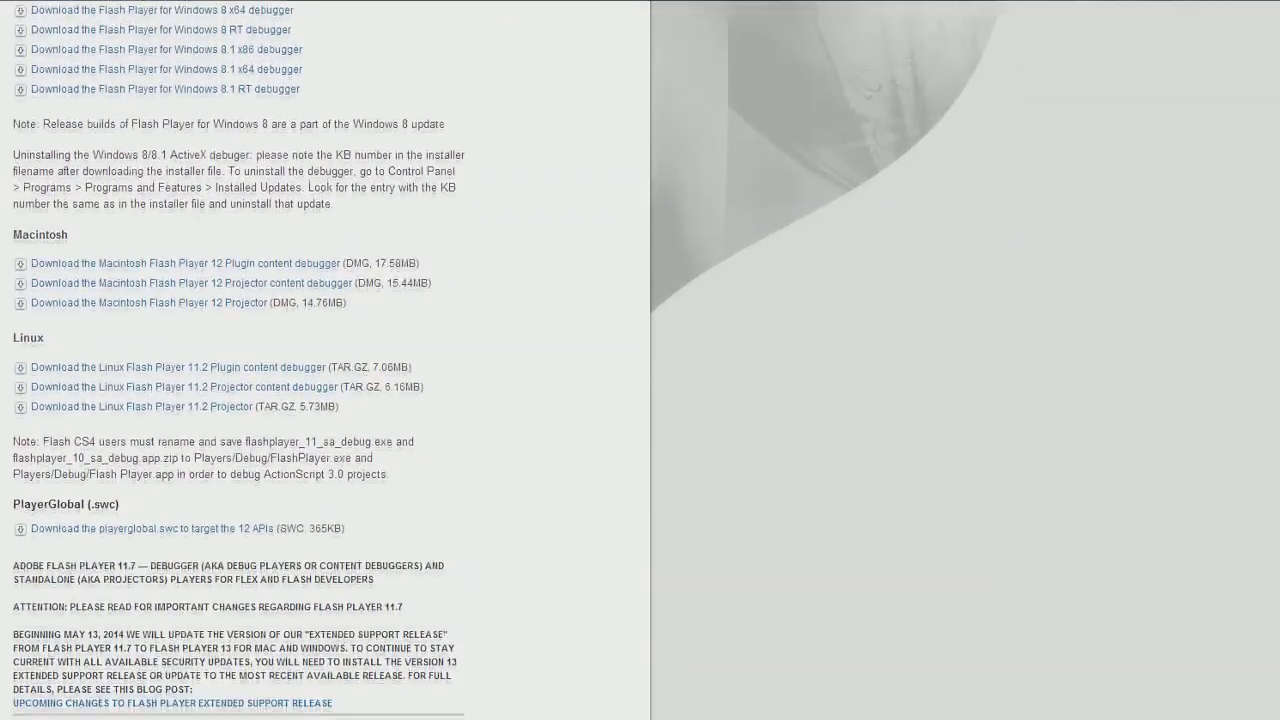
scroll(640, 360, "down", 10)
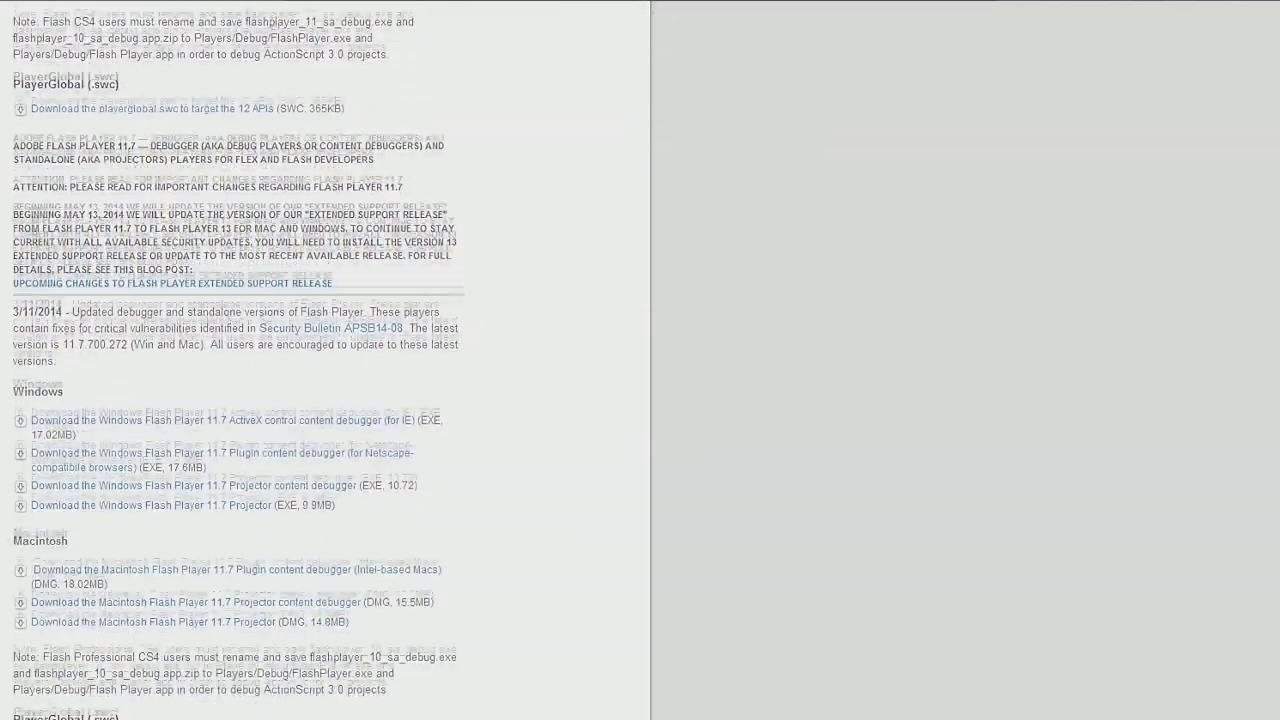
scroll(640, 360, "down", 2)
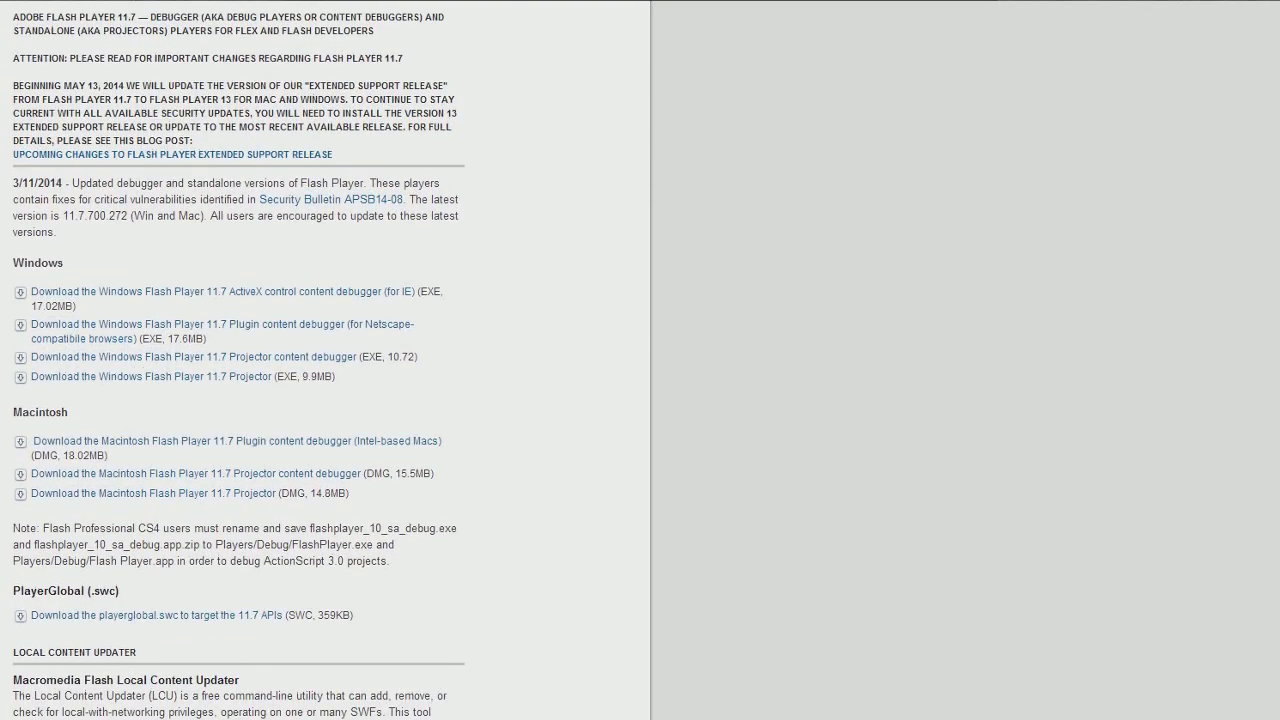
scroll(320, 360, "up", 1)
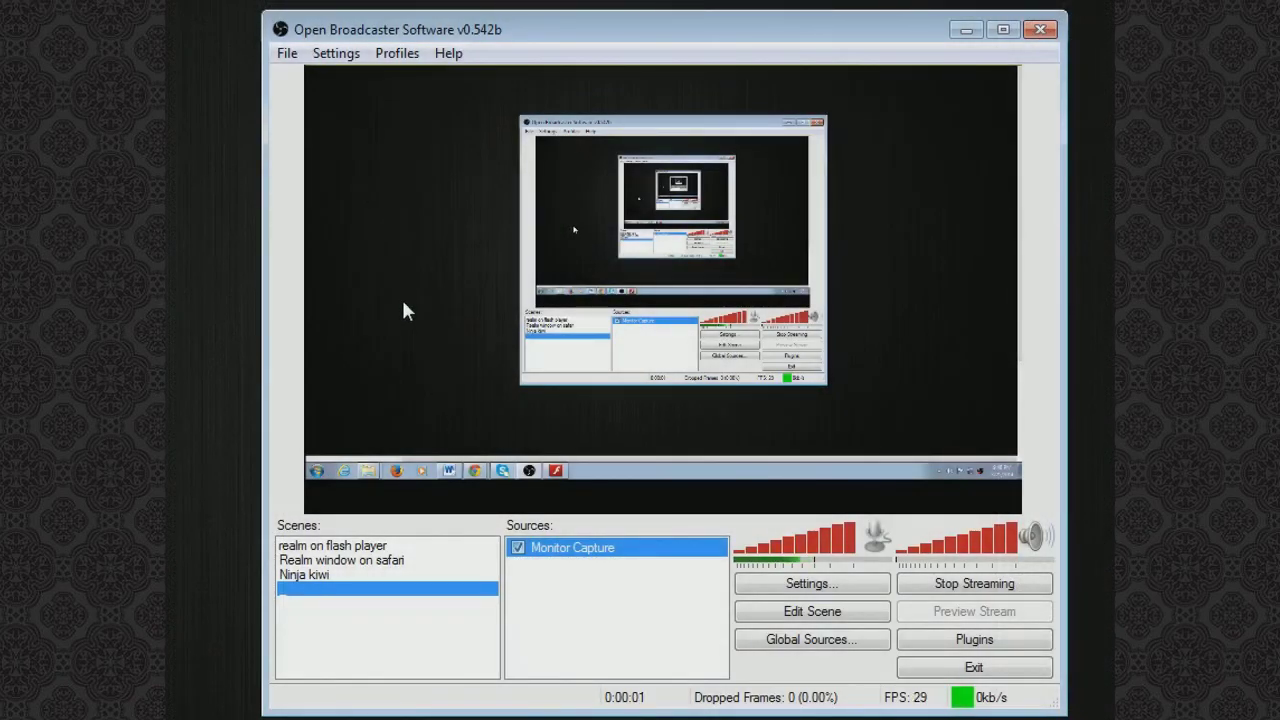
- Open Settings from the Settings menu and keep English in the General page's Language dropdown
left_click(336, 60)
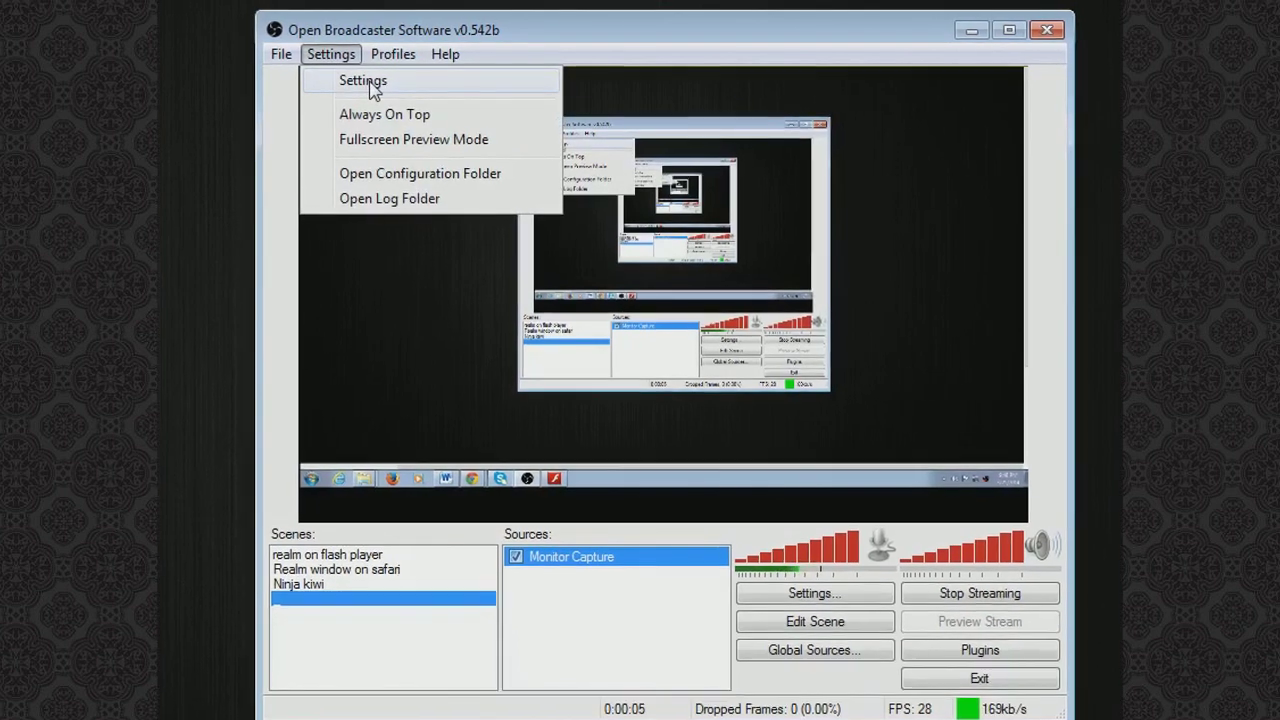
left_click(365, 82)
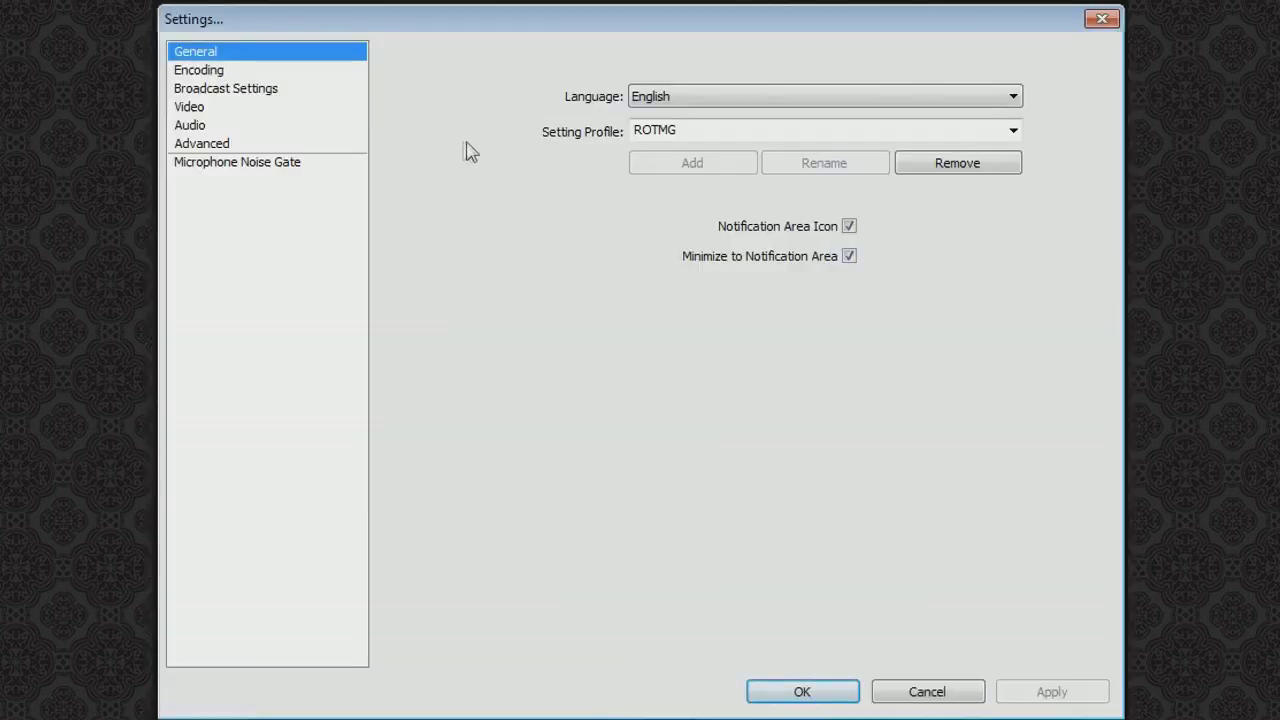
left_click(700, 99)
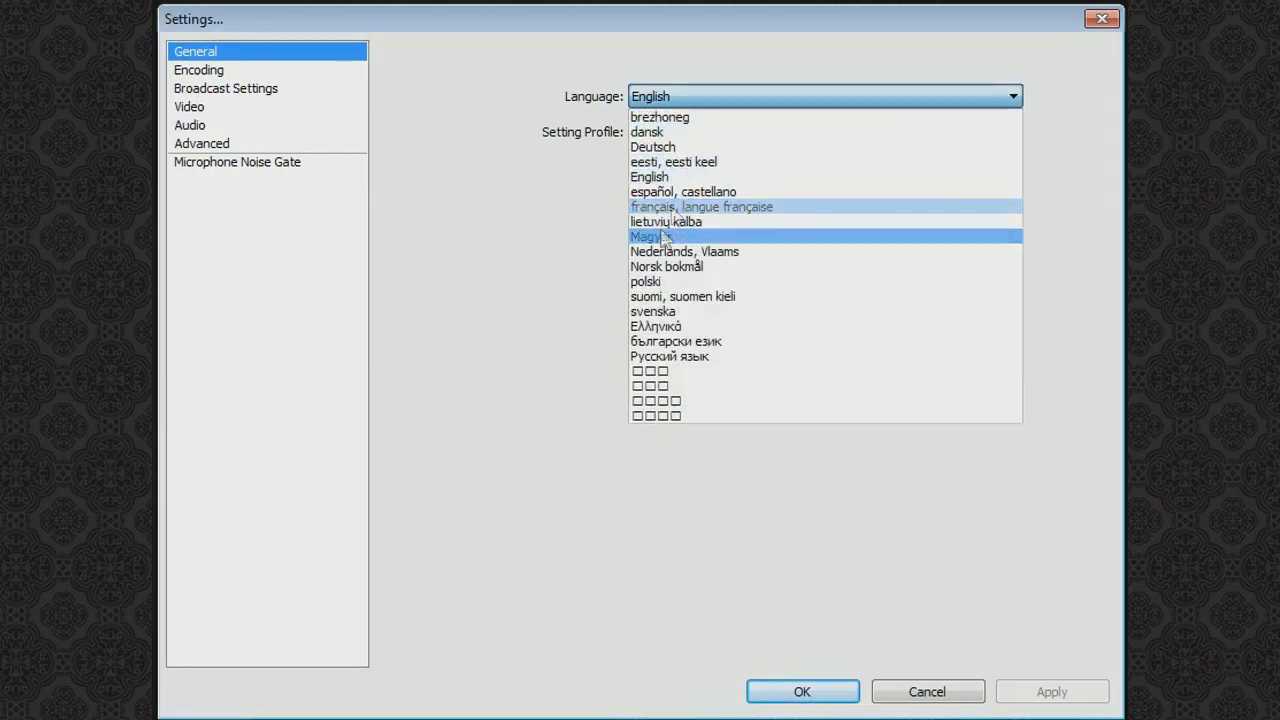
left_click(758, 99)
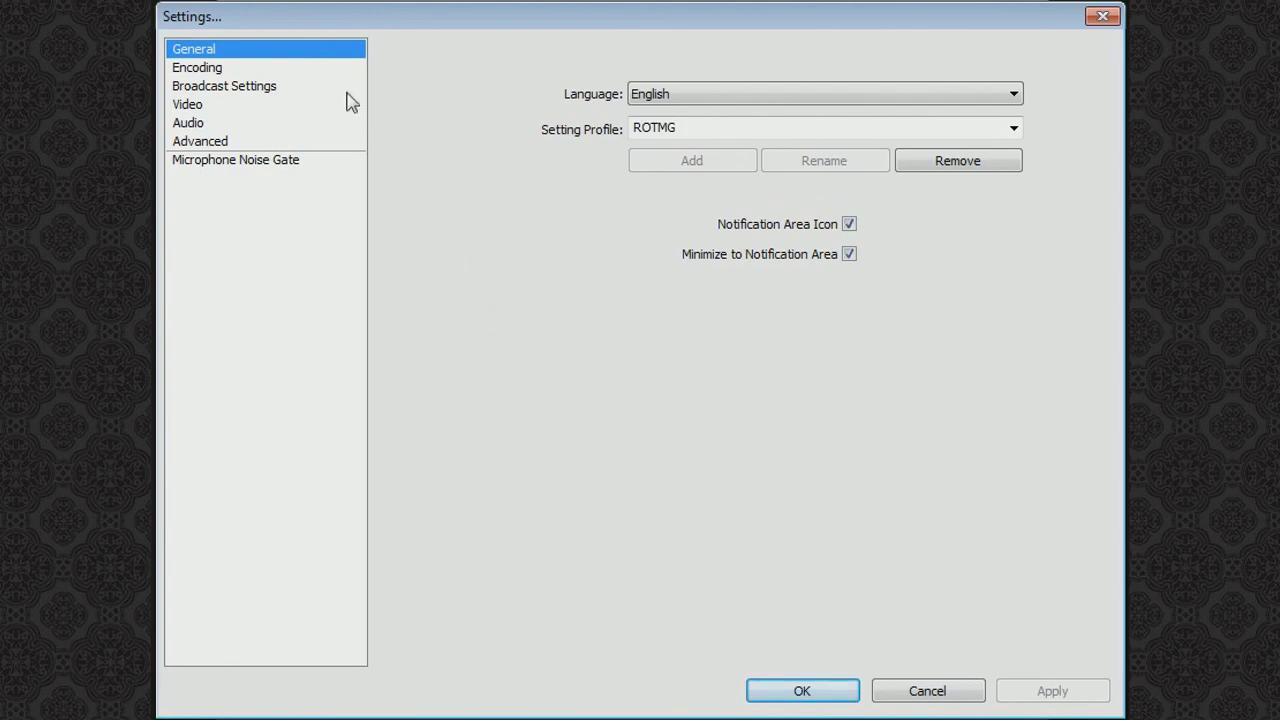
- Review the bitrate and codec on the Encoding page, then switch to Broadcast Settings
left_click(222, 70)
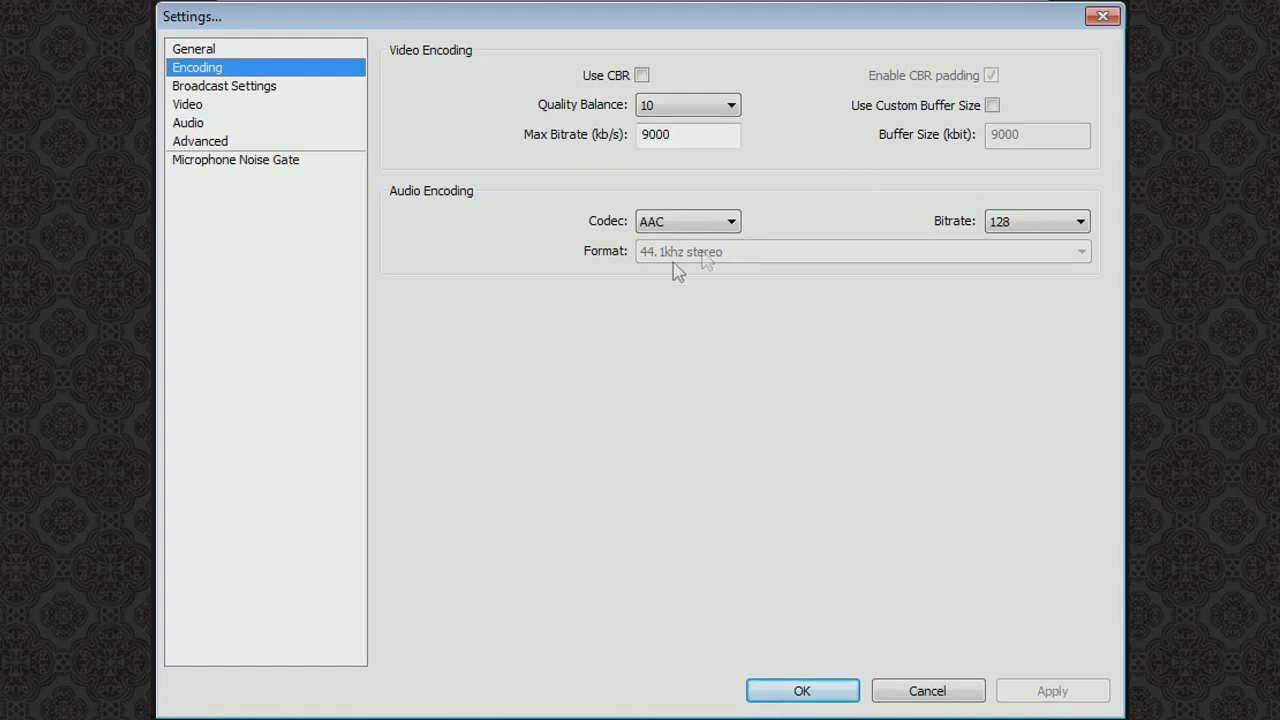
left_click(276, 95)
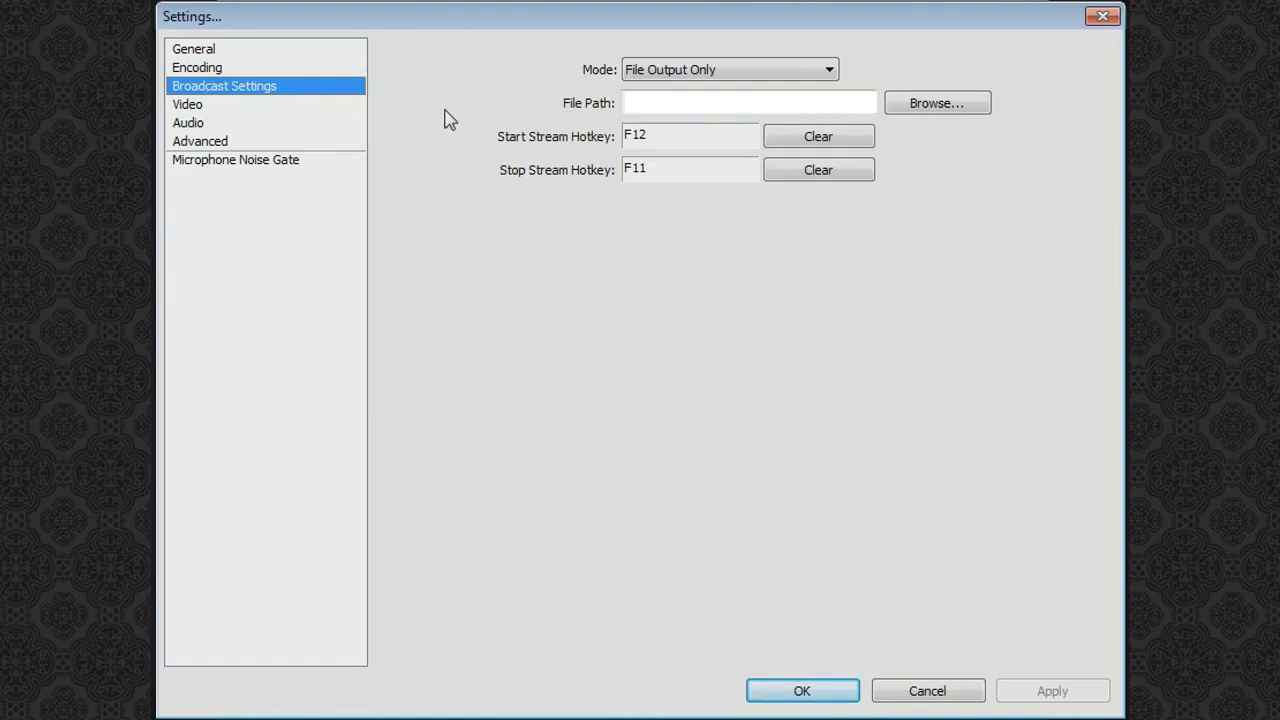
- Keep the broadcast mode at File Output Only and apply the change when moving to Video
left_click(747, 76)
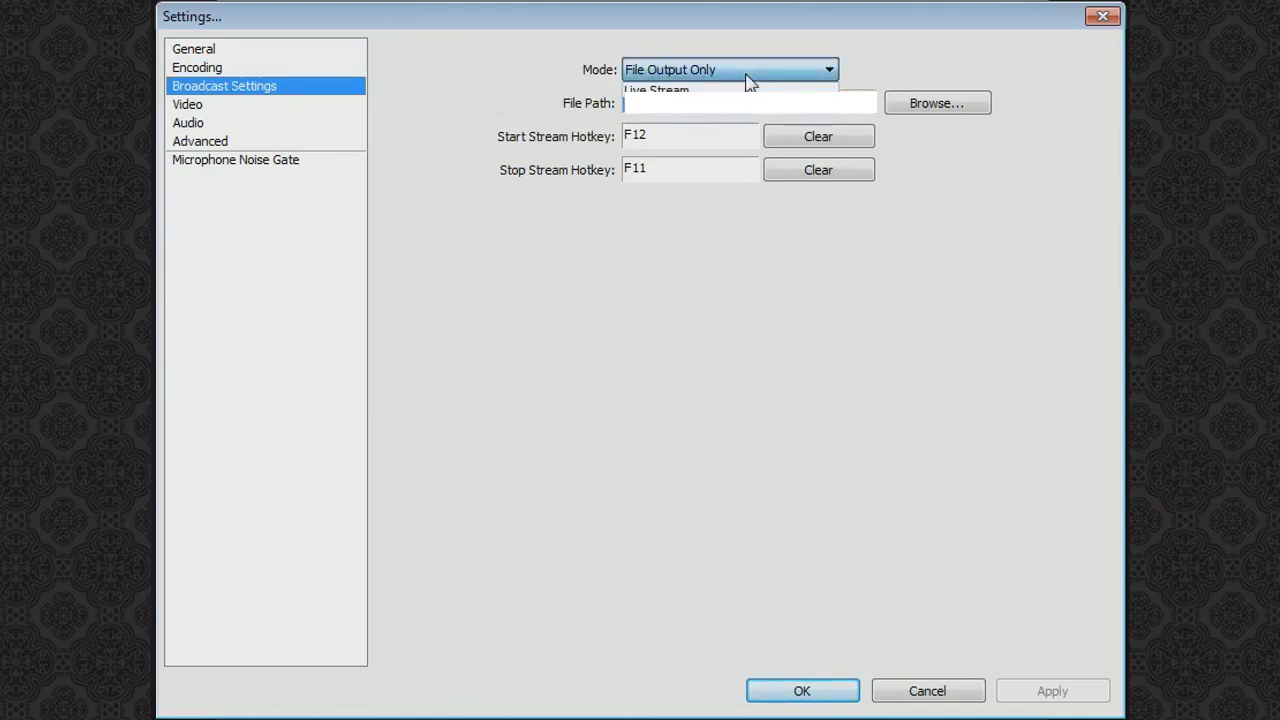
left_click(687, 114)
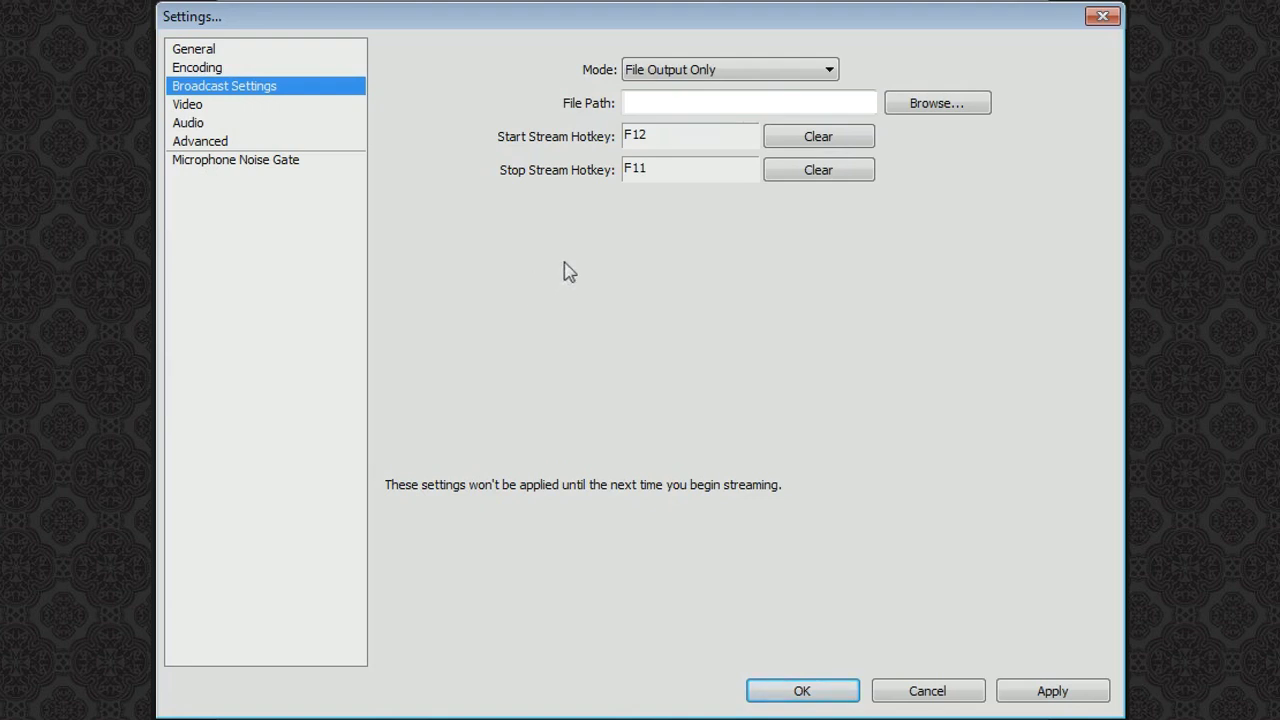
left_click(190, 104)
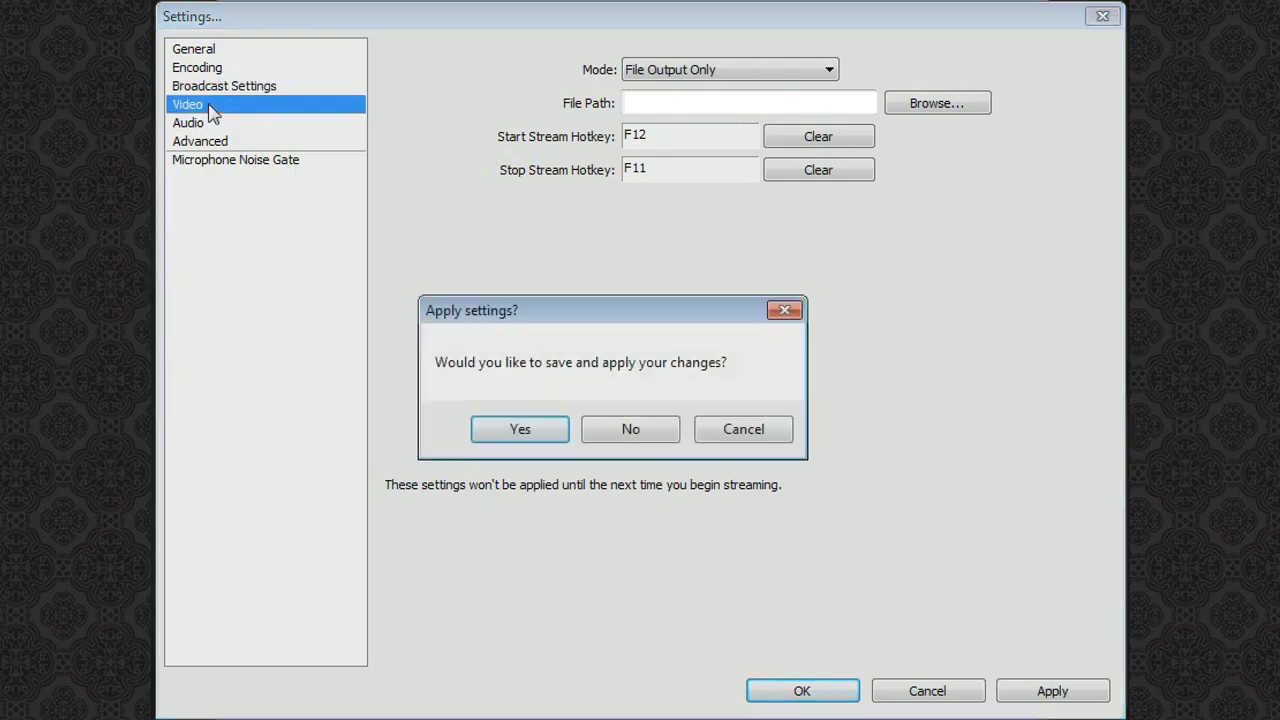
left_click(523, 436)
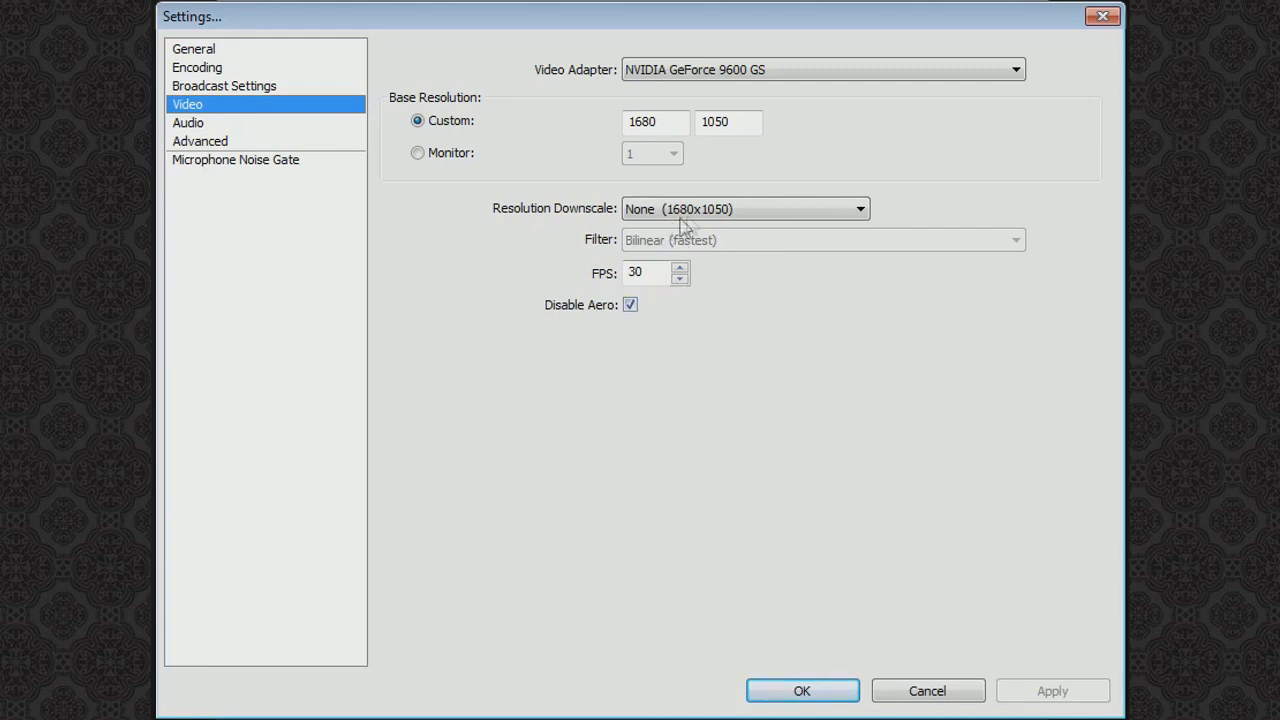
- Leave Resolution Downscale at None for the 1680x1050 base resolution, then go to Audio
left_click(760, 218)
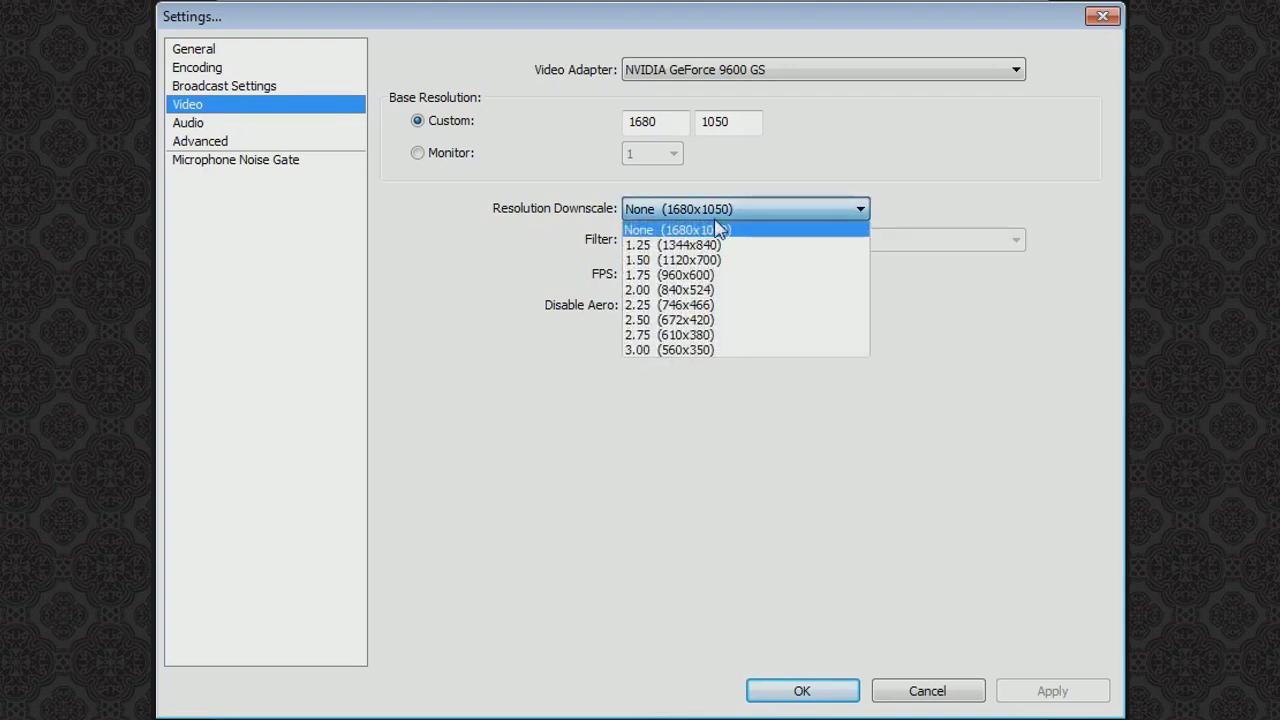
left_click(766, 205)
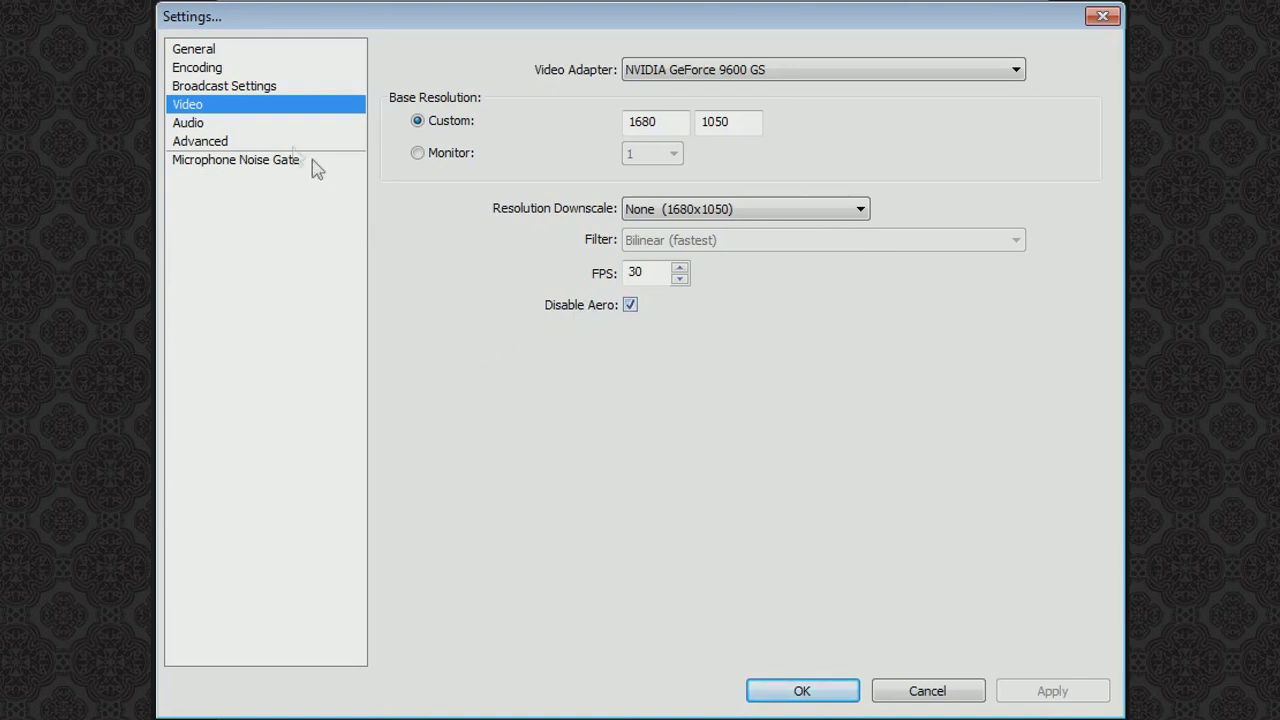
left_click(256, 123)
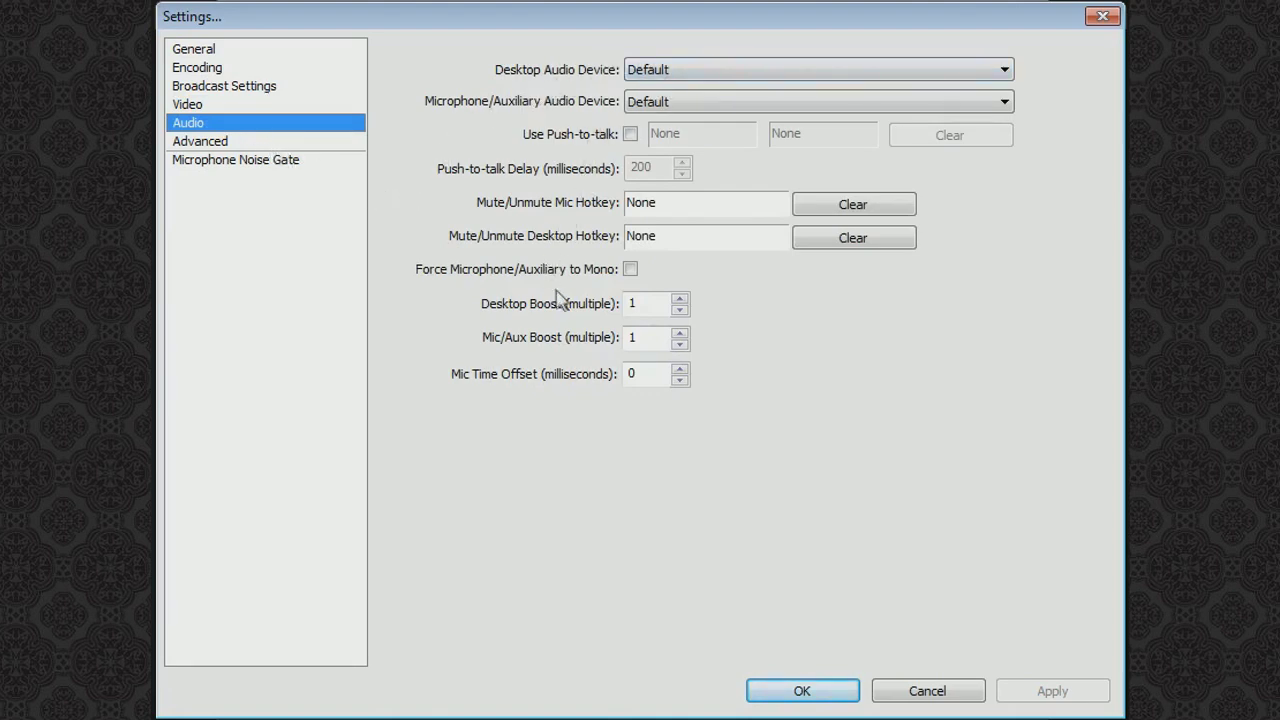
- On Advanced, keep the x264 CPU preset at veryfast, view Microphone Noise Gate, and click OK
left_click(272, 145)
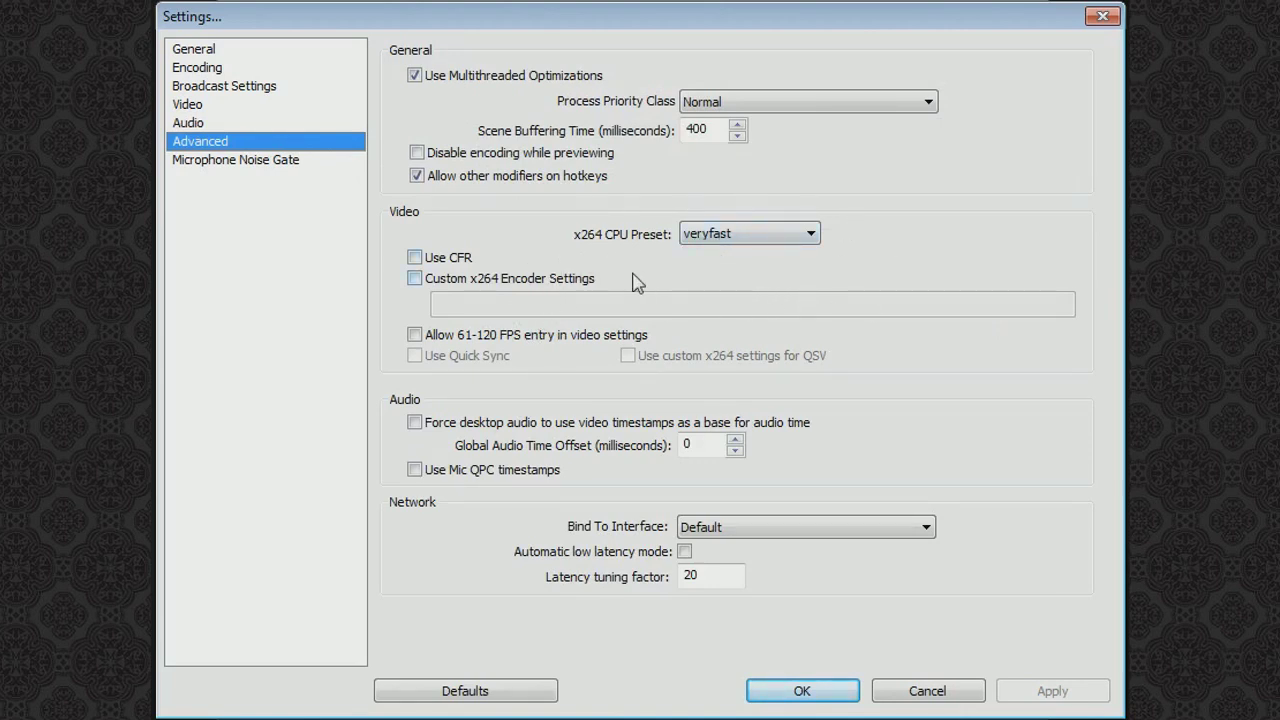
left_click(712, 236)
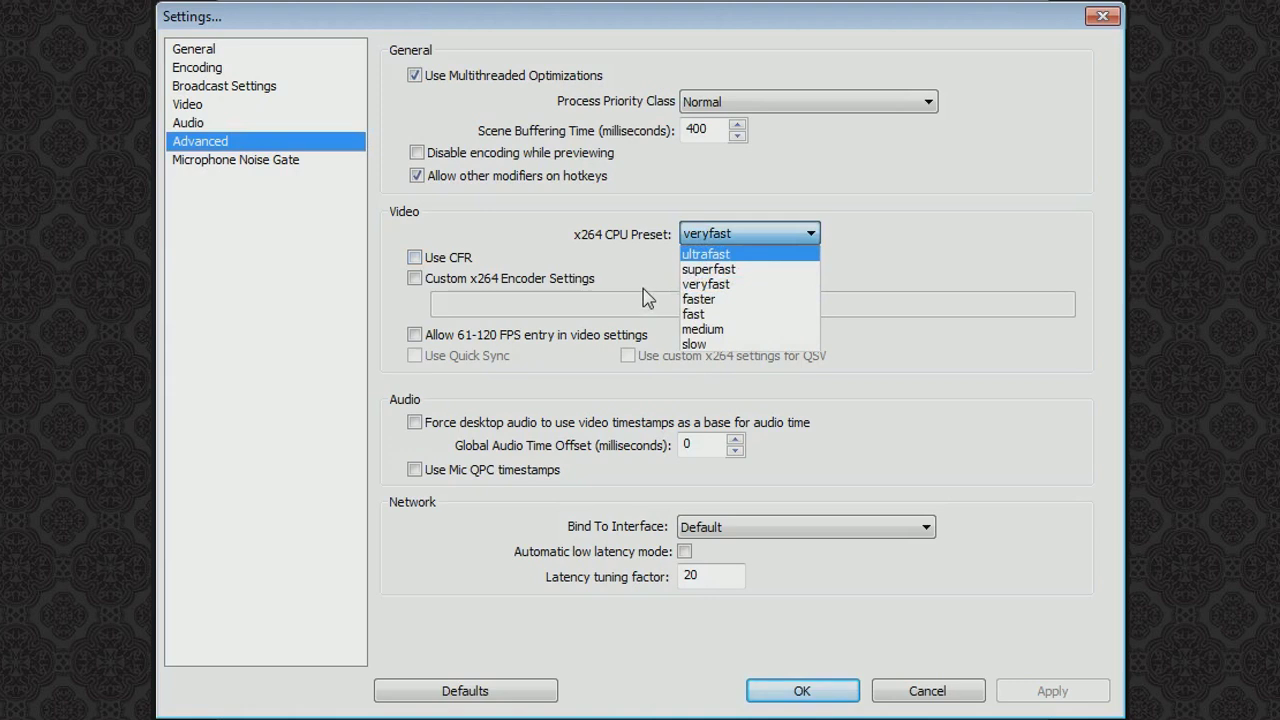
left_click(790, 233)
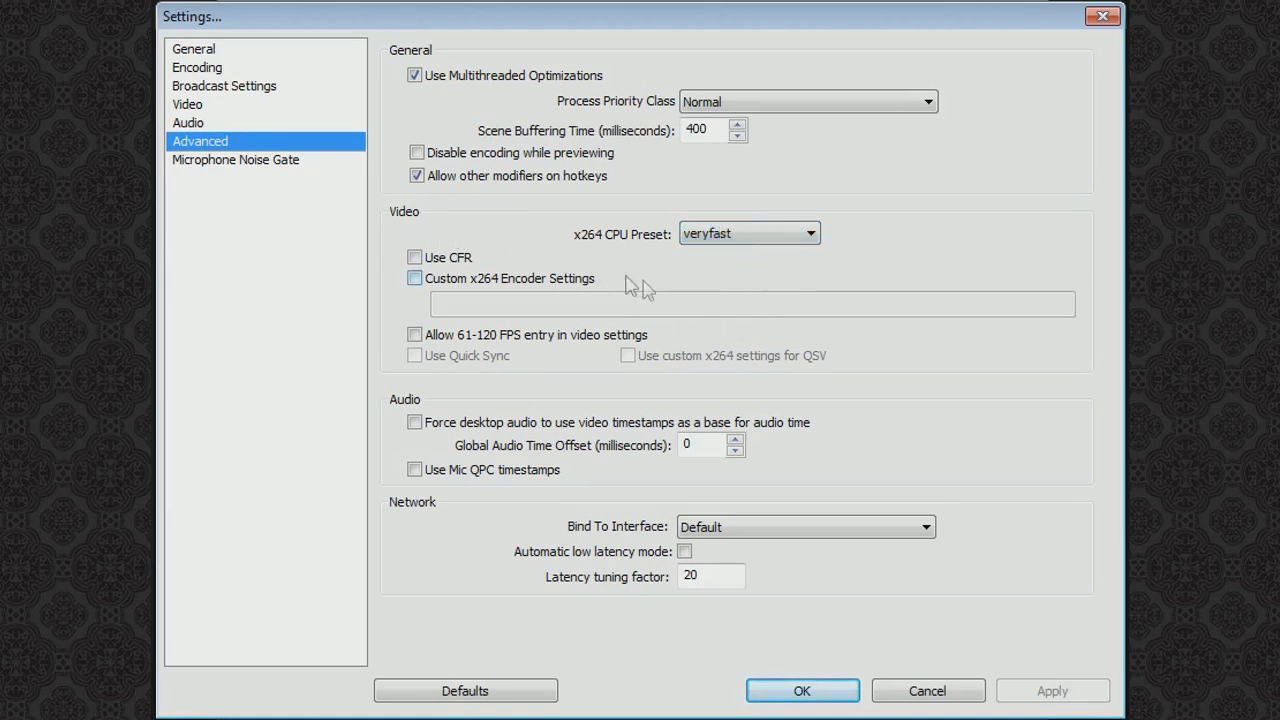
left_click(246, 172)
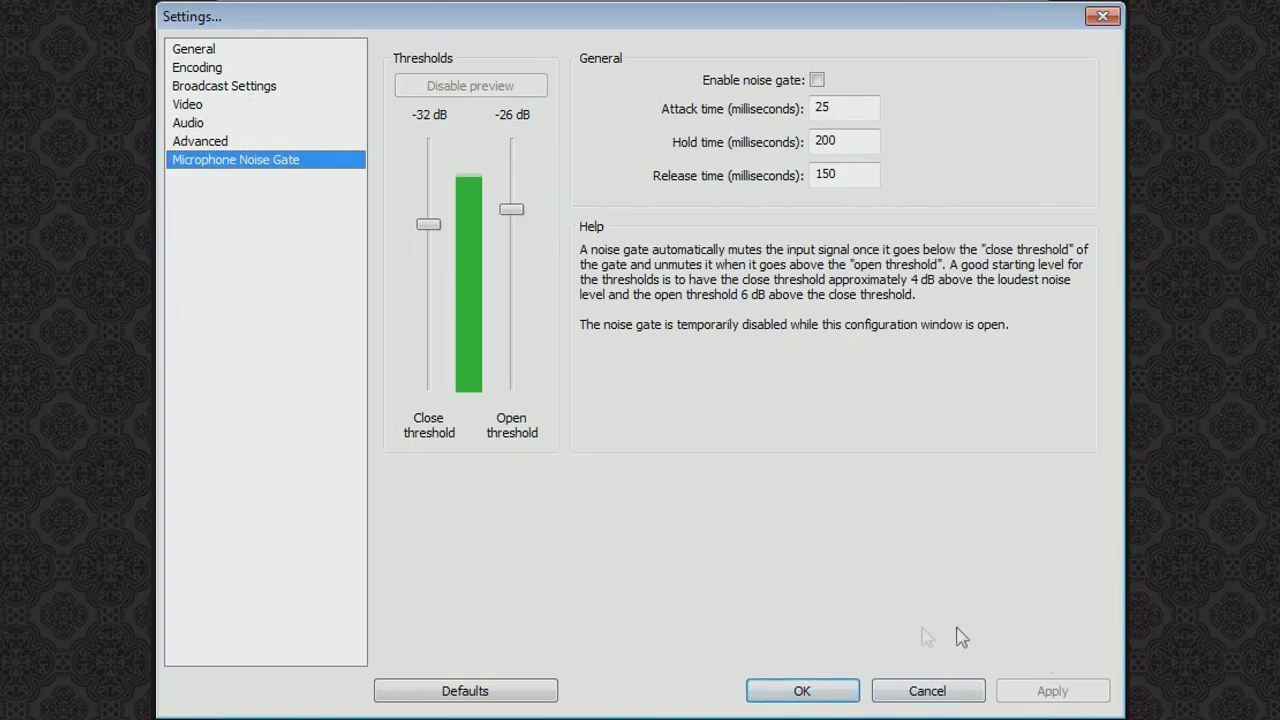
left_click(803, 697)
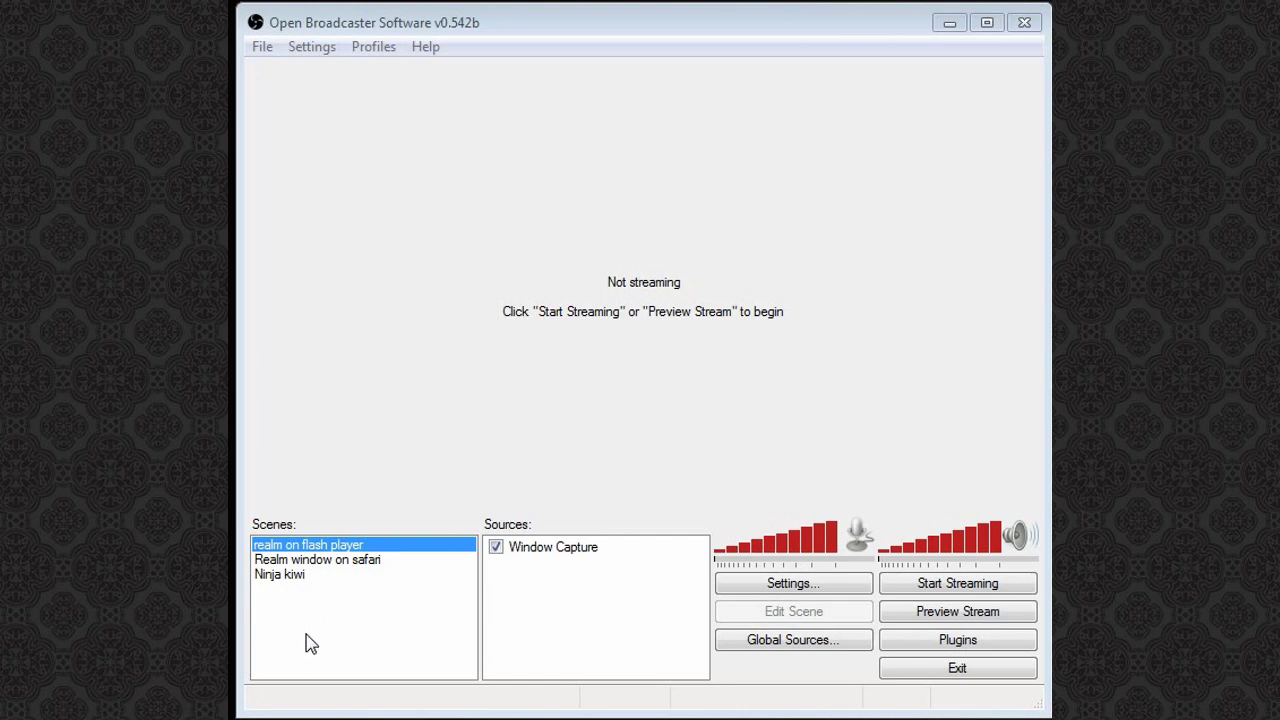
right_click(286, 630)
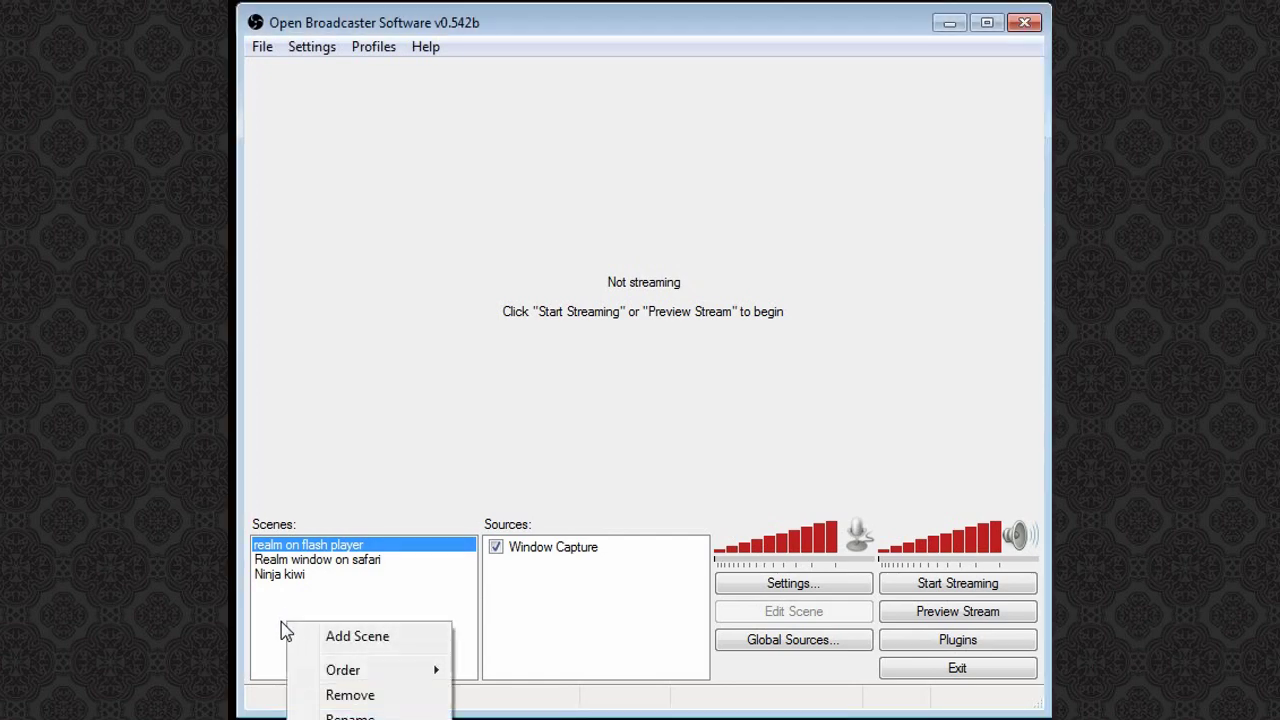
left_click(336, 638)
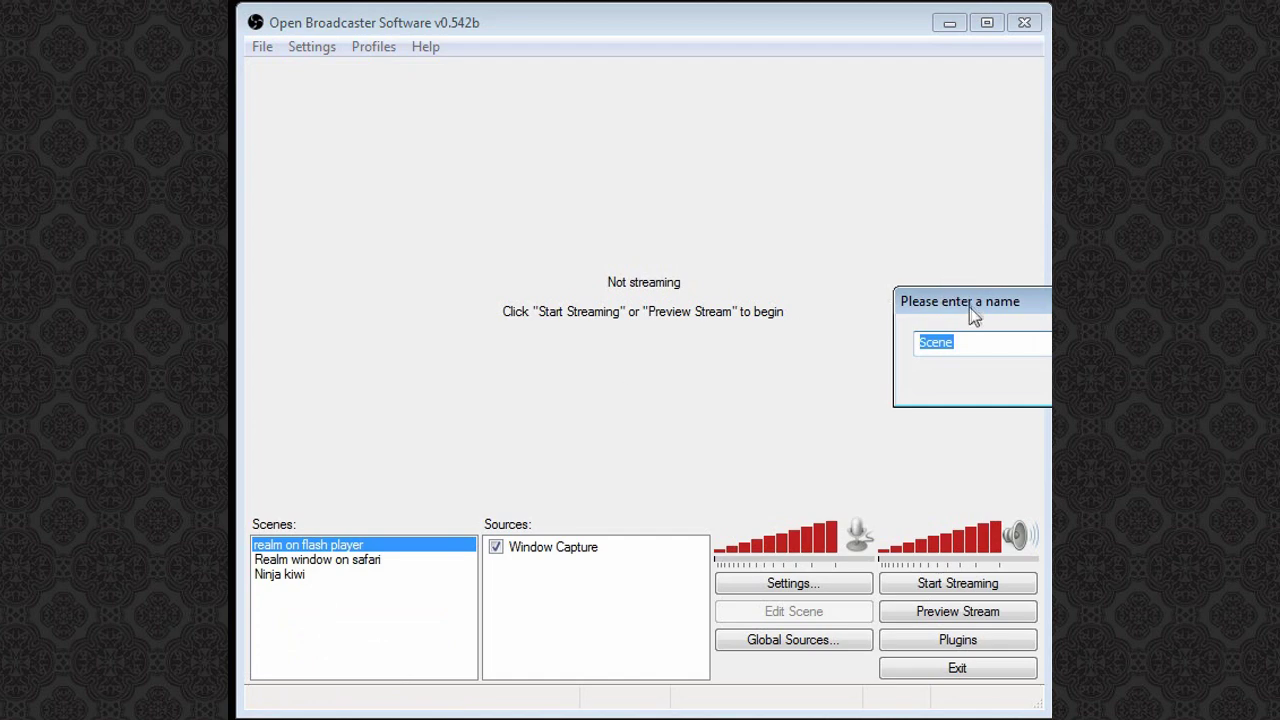
left_click_drag(1072, 310, 615, 382)
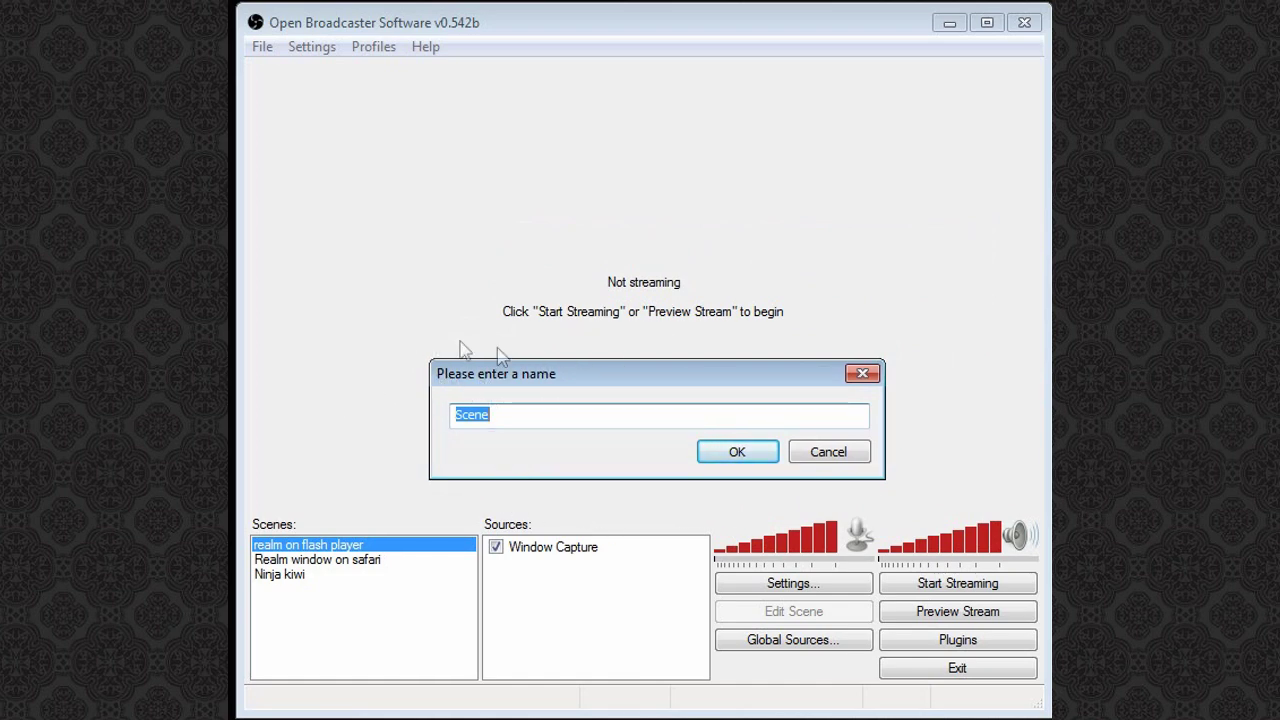
left_click(858, 376)
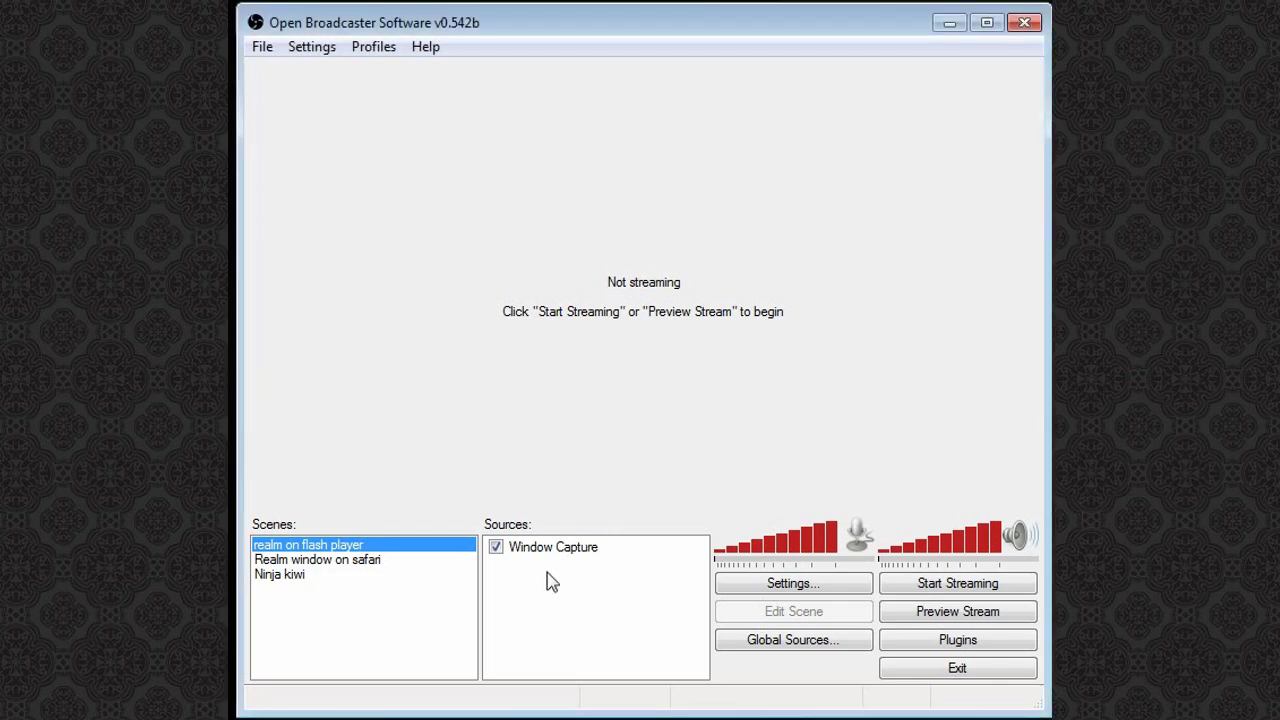
right_click(513, 598)
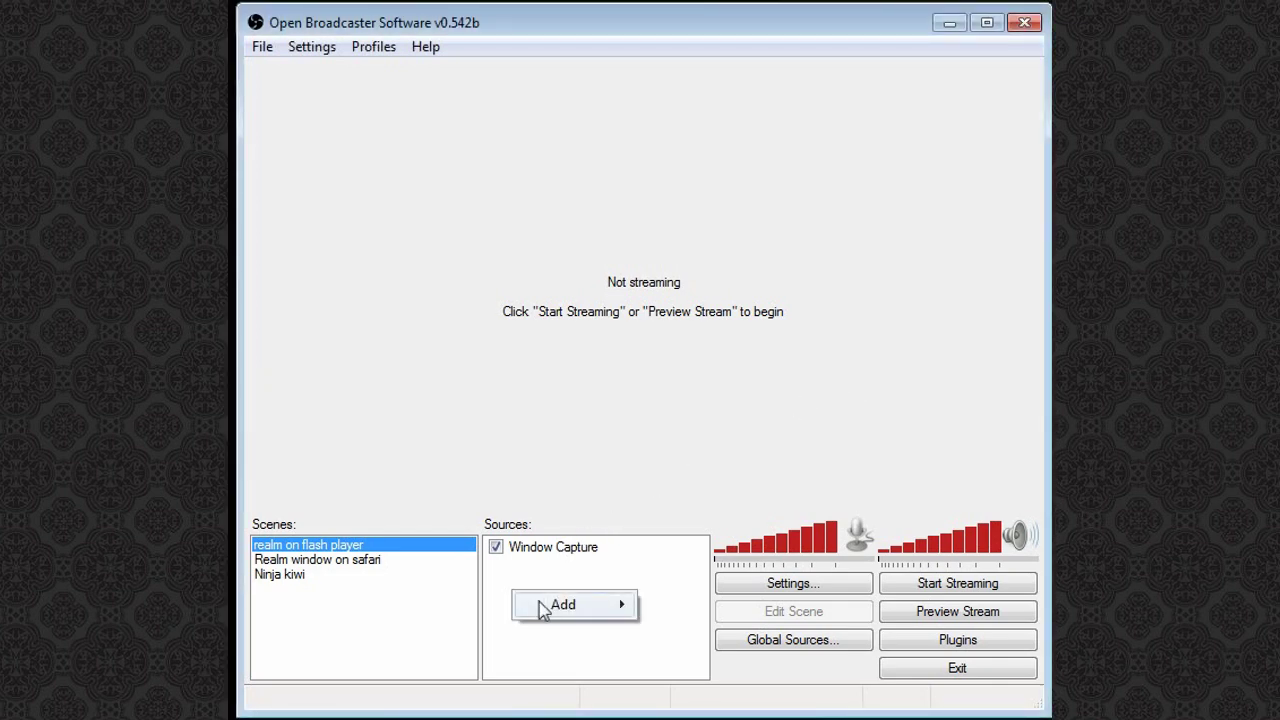
mouse_move(556, 608)
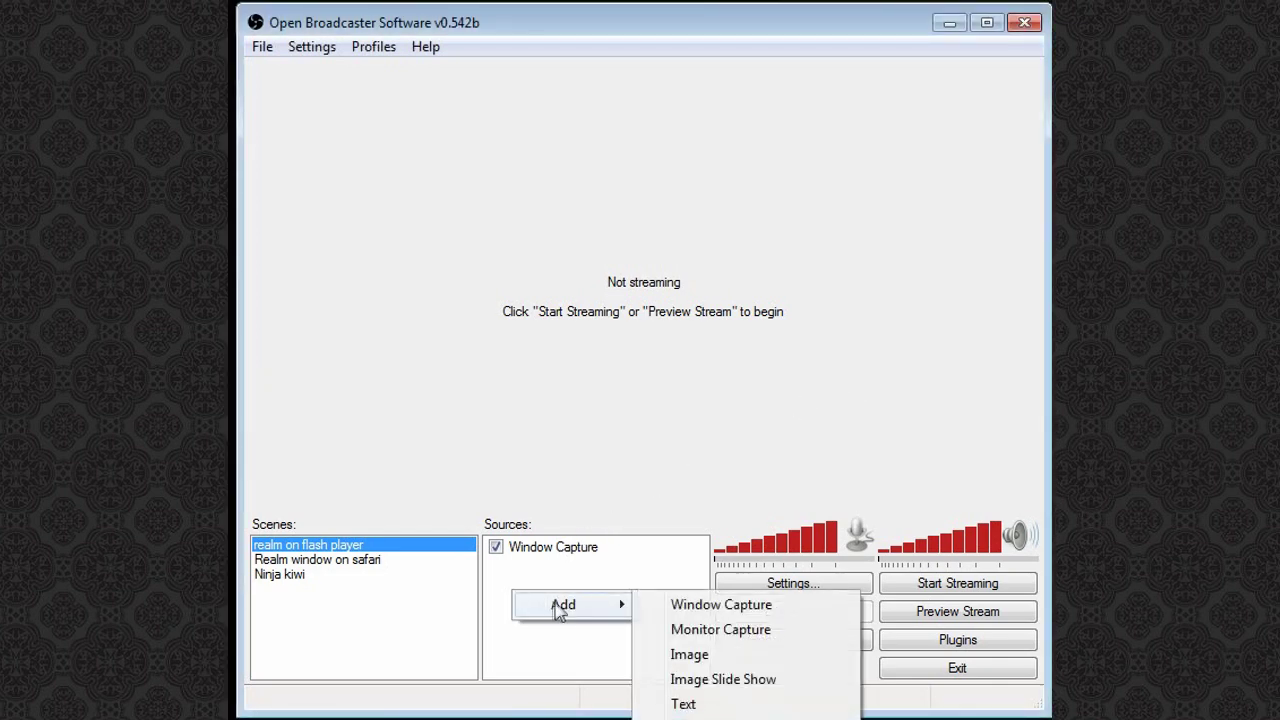
left_click(645, 580)
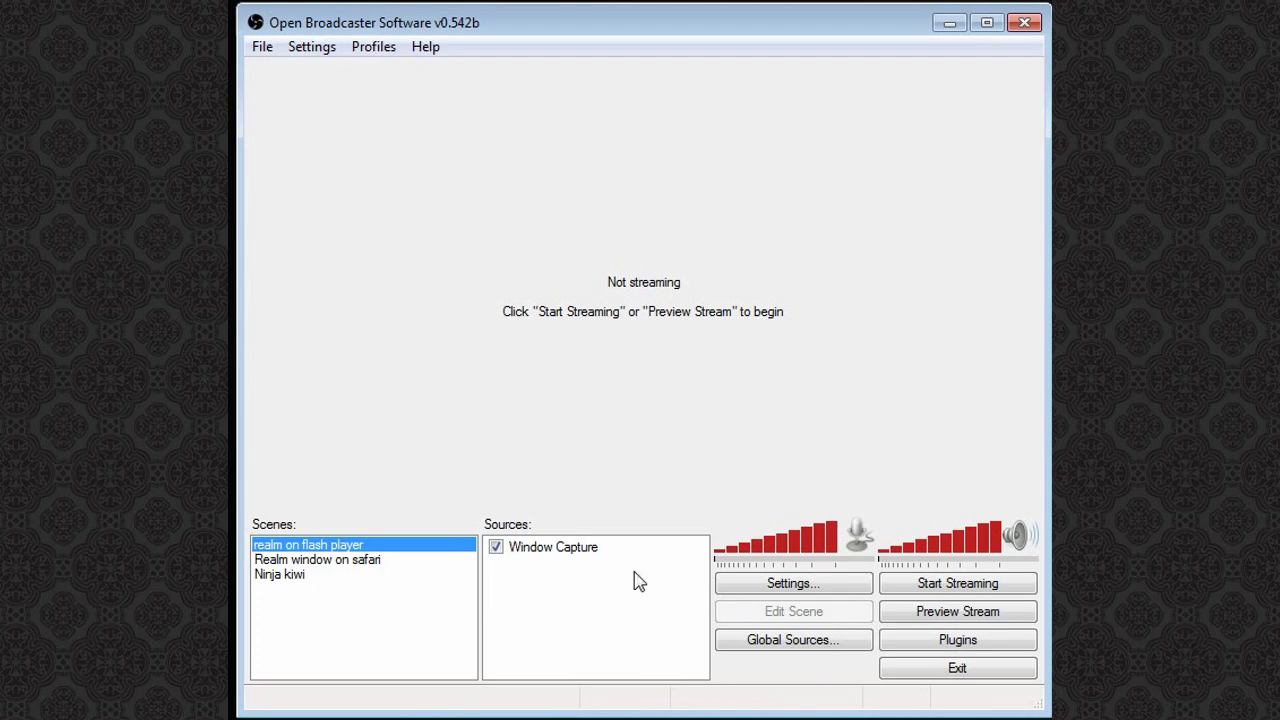
- Verify the Window Capture source targets the Adobe Flash Player 11 window and confirm it
double_click(577, 557)
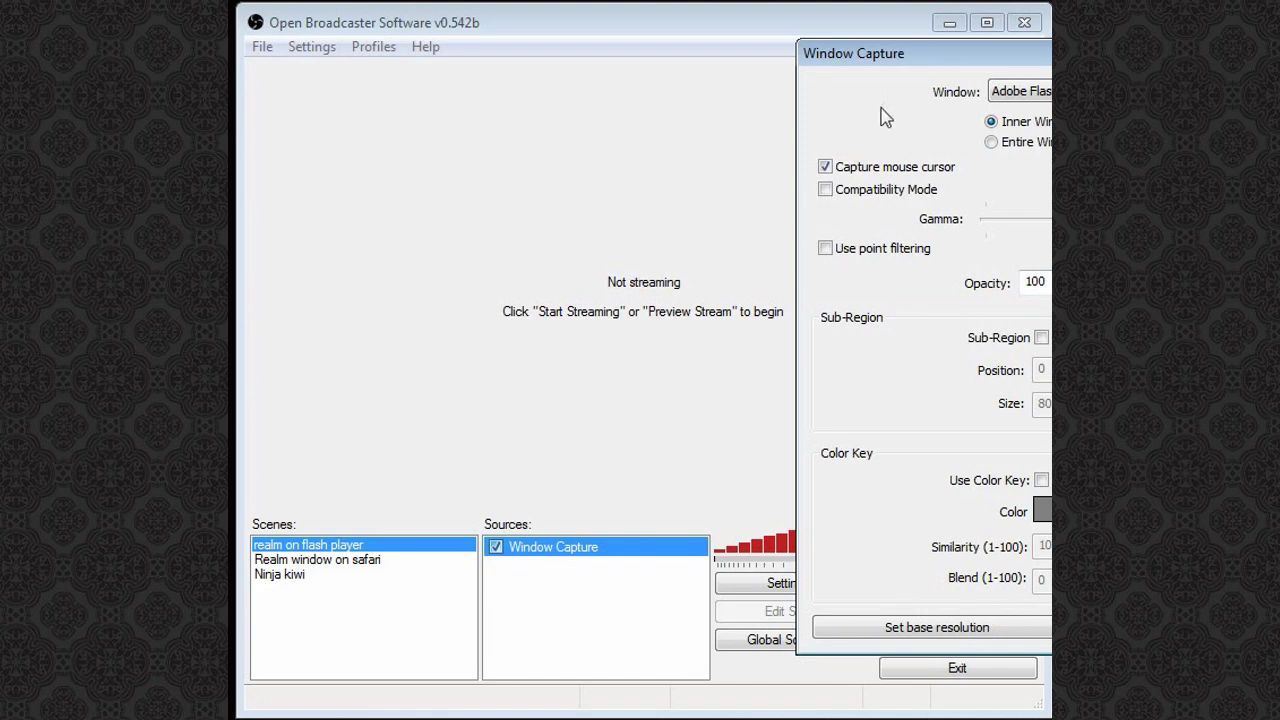
left_click_drag(911, 55, 480, 69)
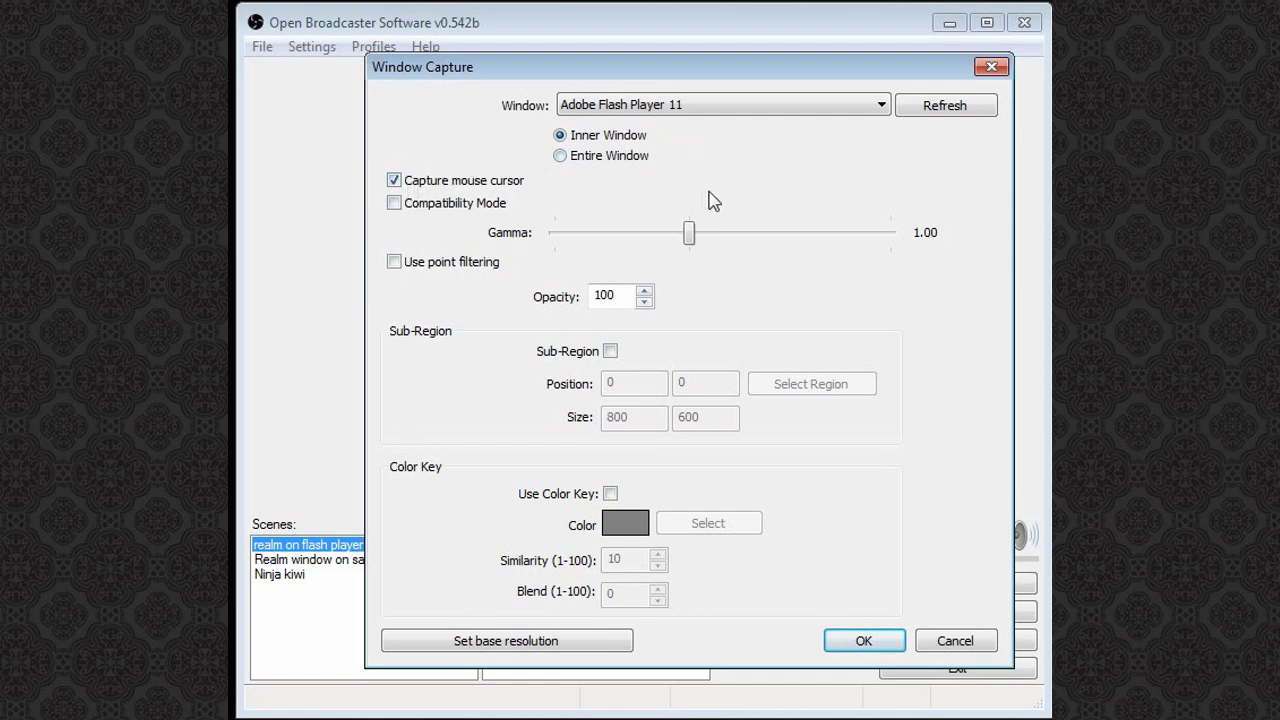
left_click(862, 643)
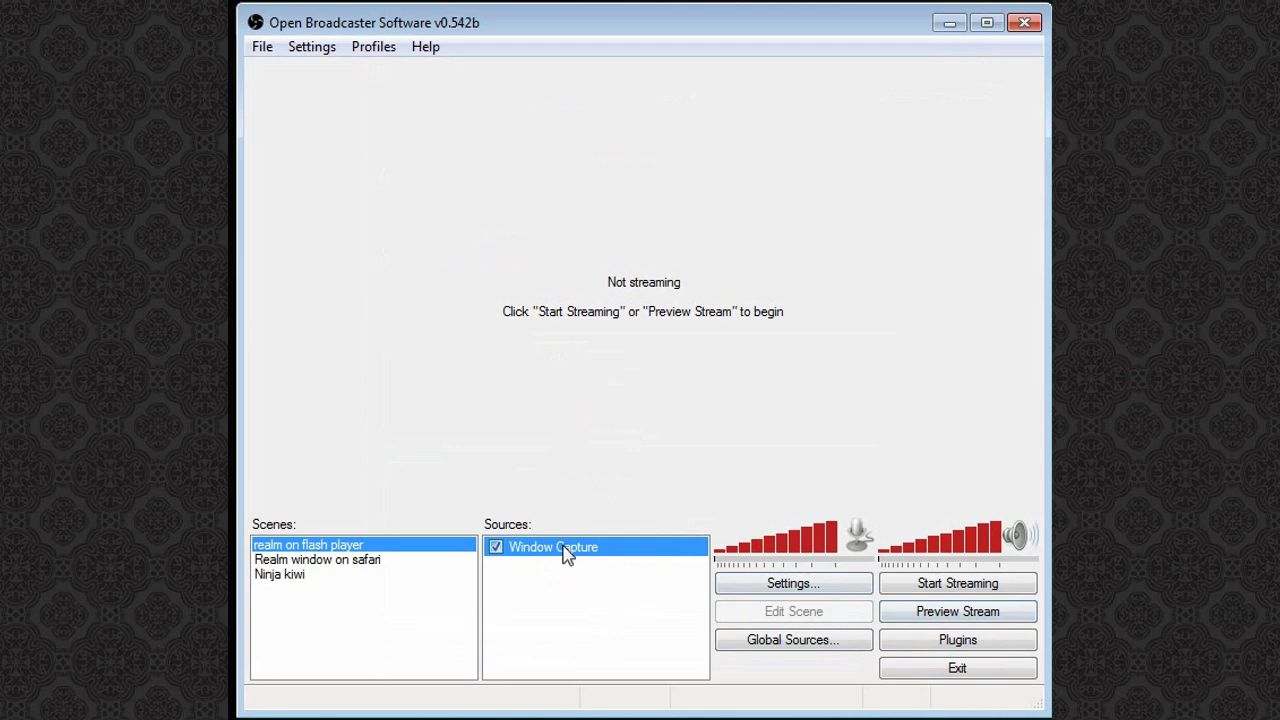
- Preview the stream, set Window Capture to Position/Size > Fit to screen, then stop the preview
left_click(918, 615)
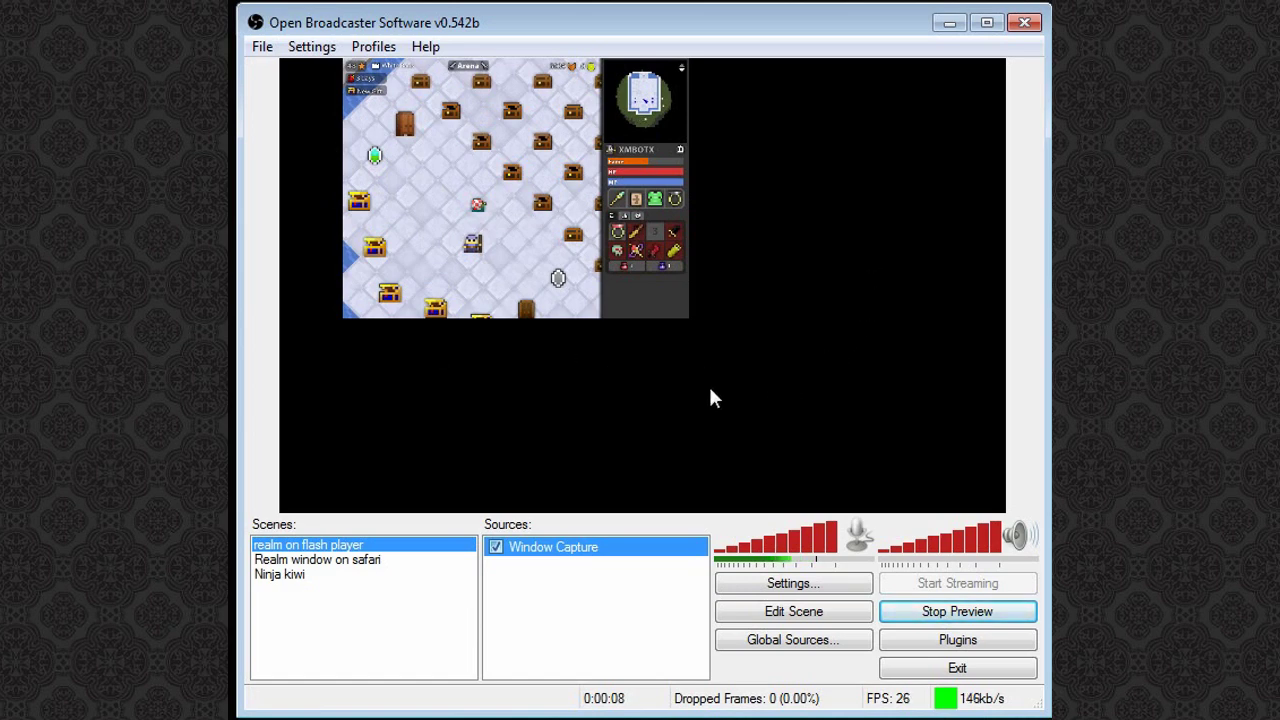
right_click(526, 555)
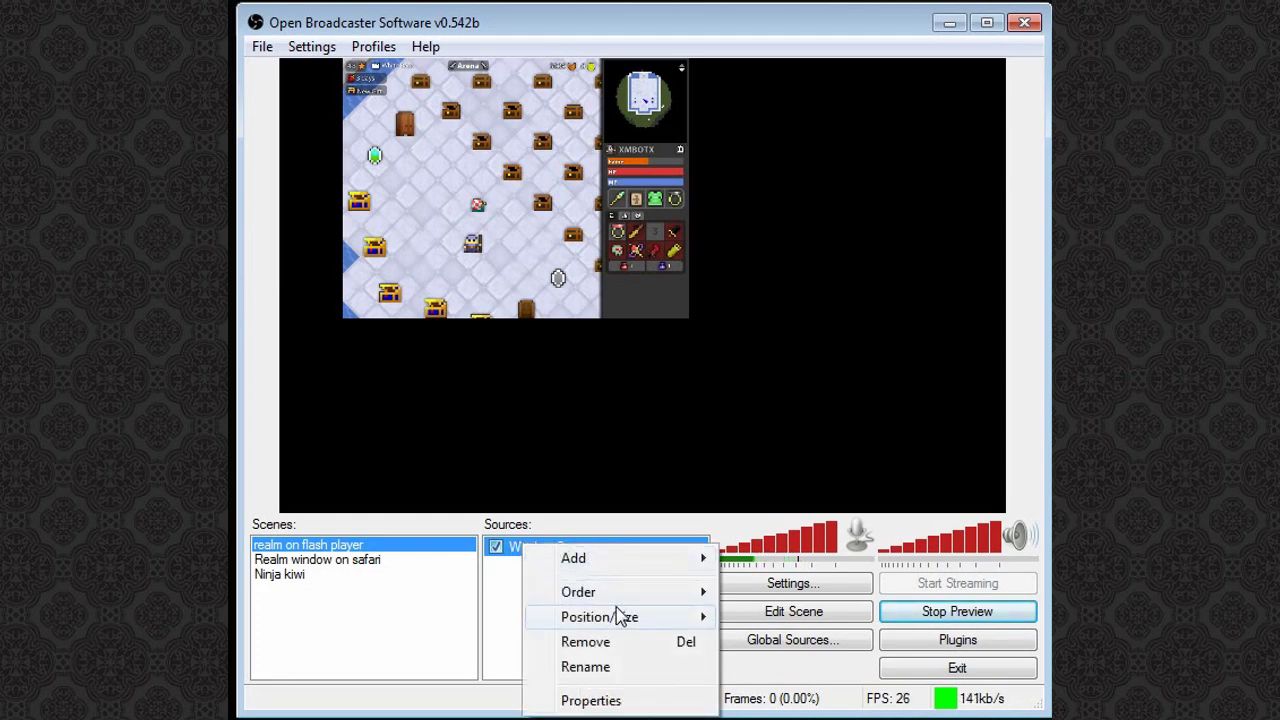
mouse_move(622, 617)
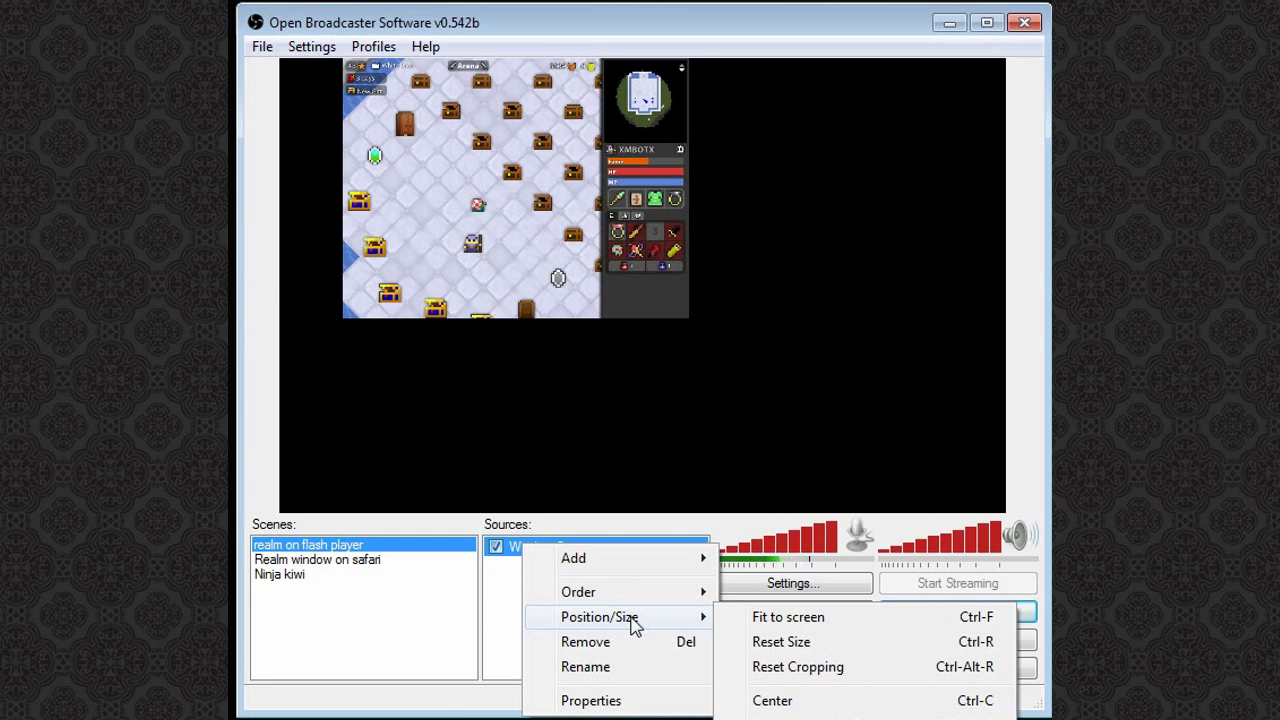
left_click(776, 620)
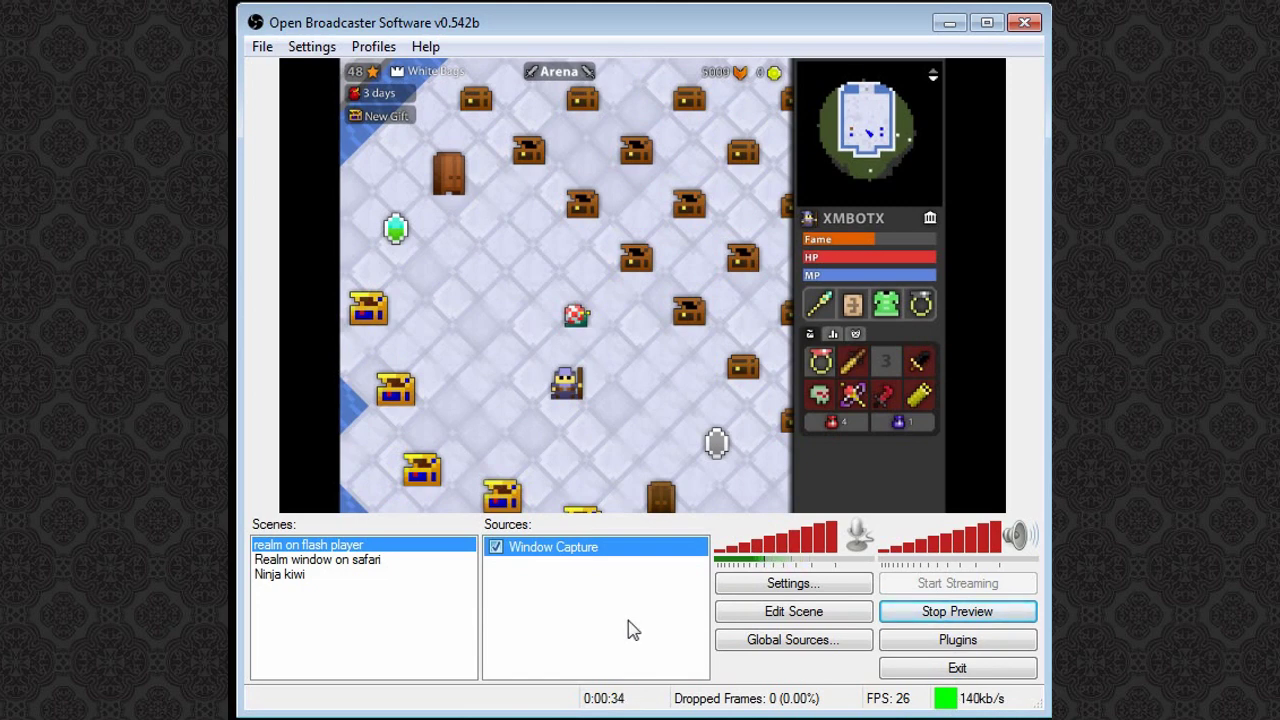
left_click(962, 616)
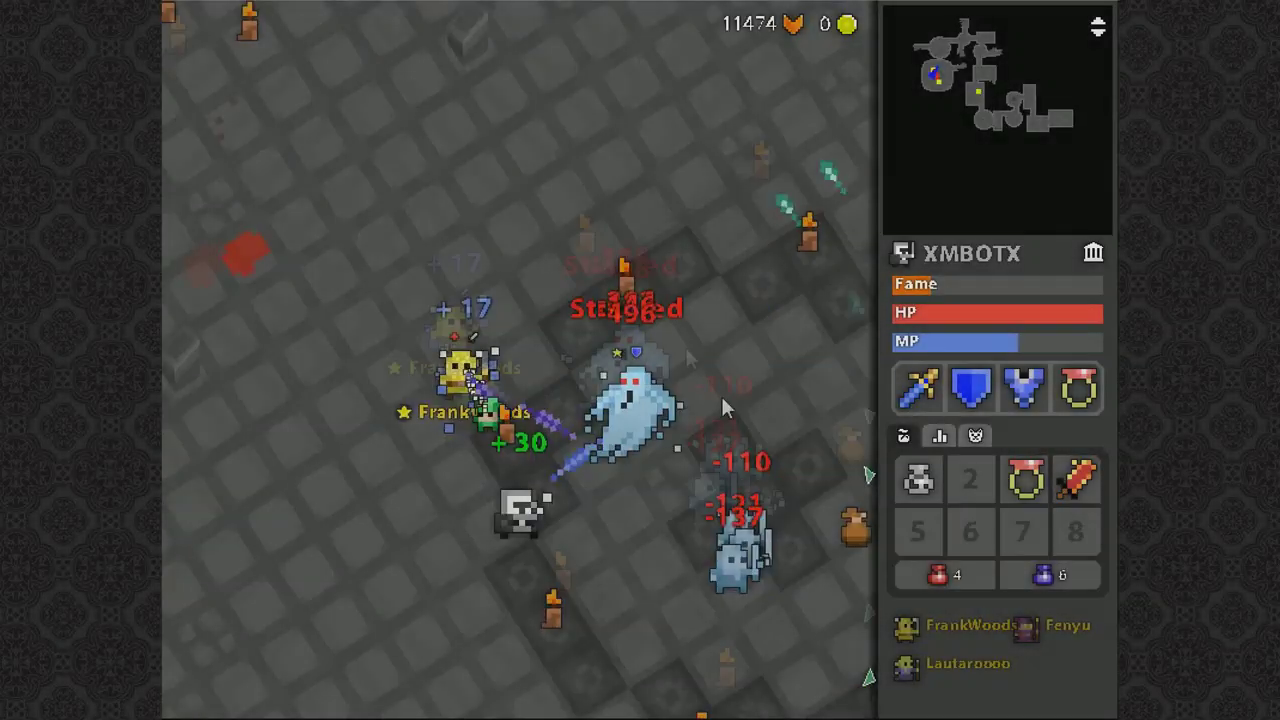
- Rotate the view while fighting the ghost boss, drinking one Magic Potion and looting another from a bag
key("e")
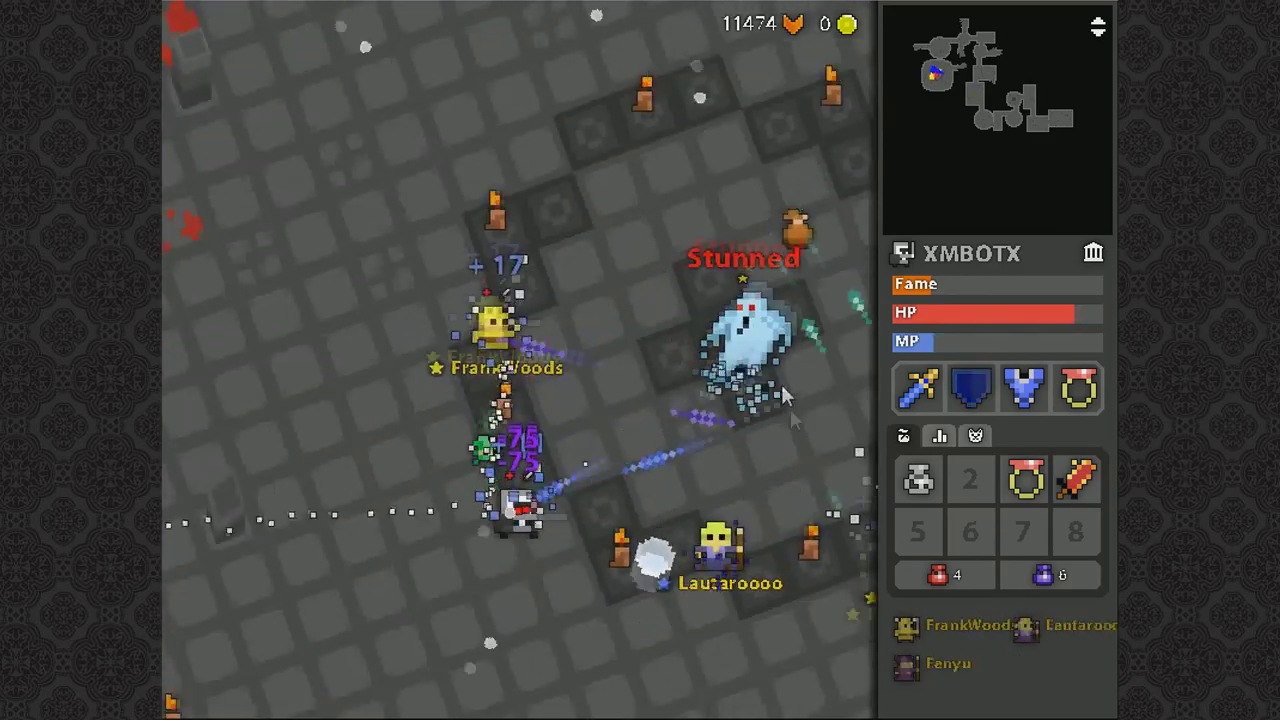
key("e")
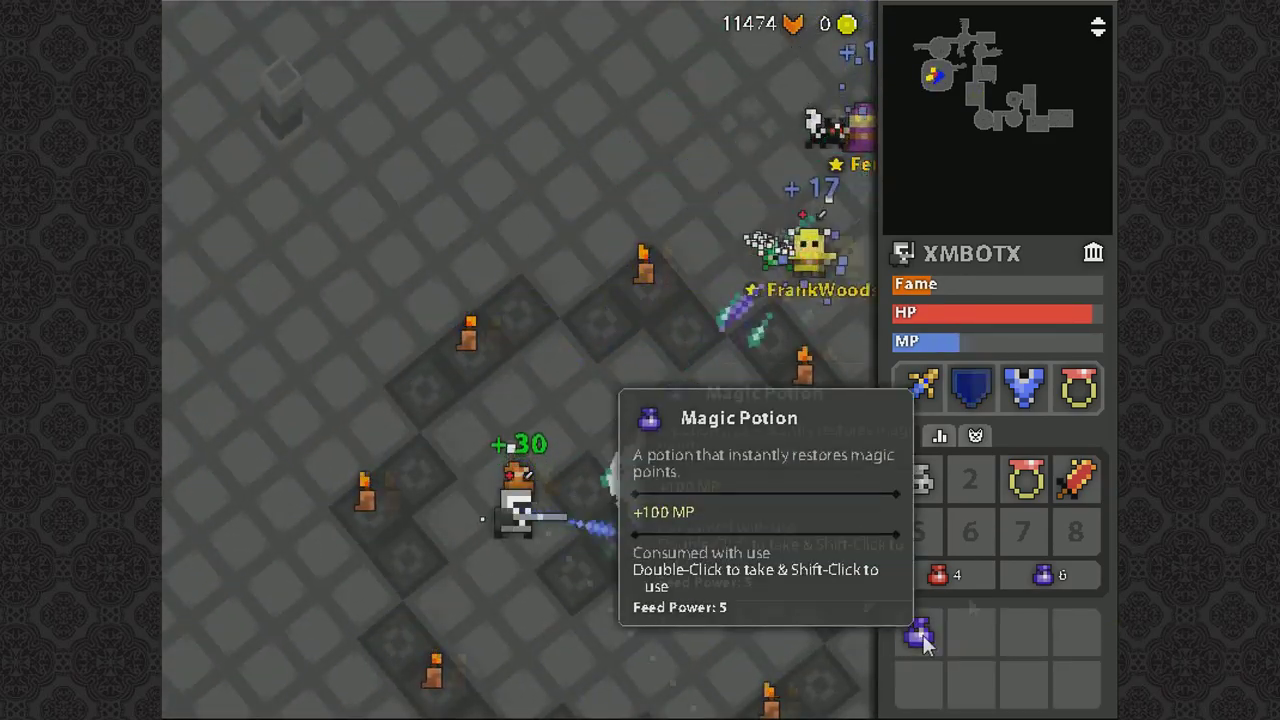
double_click(910, 633)
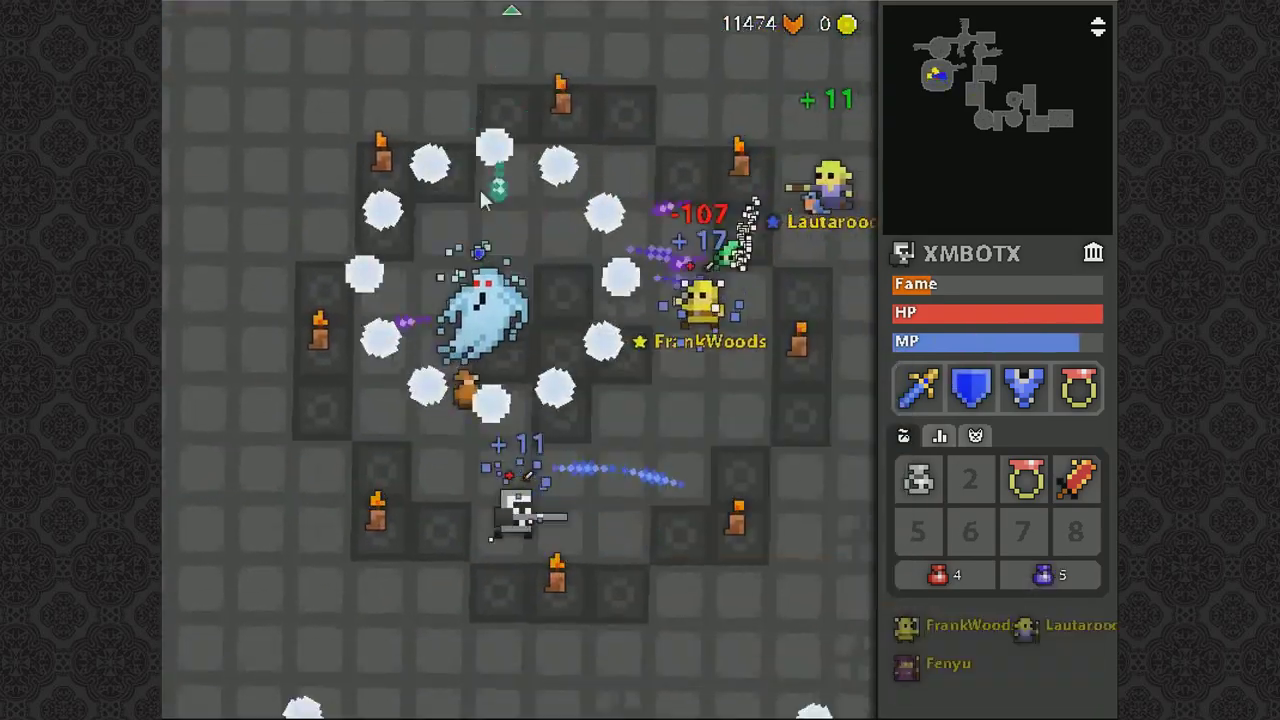
key("e")
key("e")
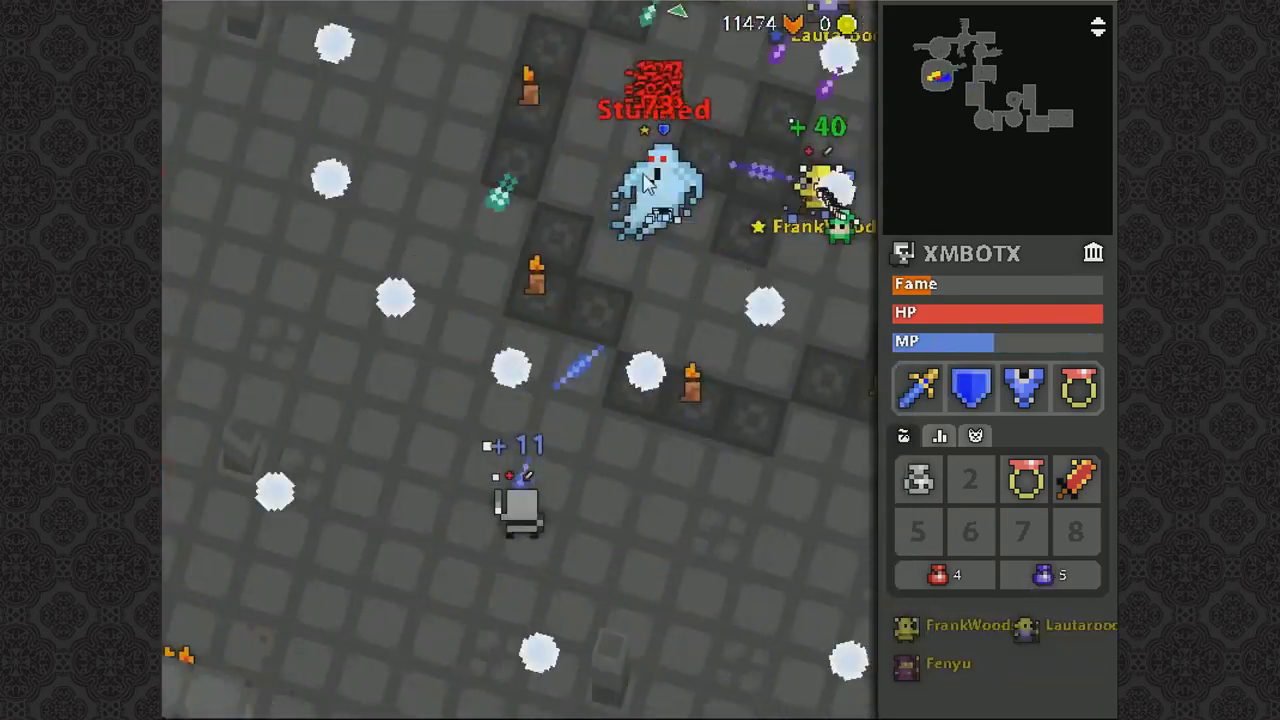
key("e")
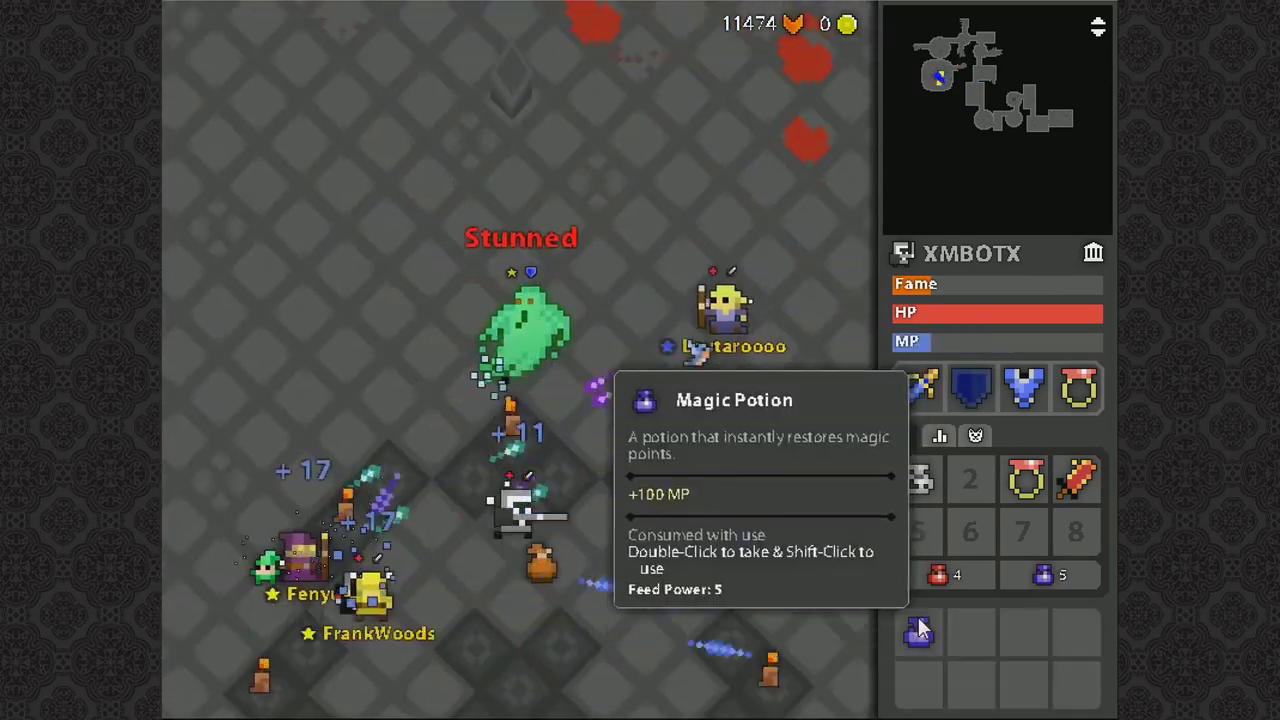
double_click(914, 626)
key("e")
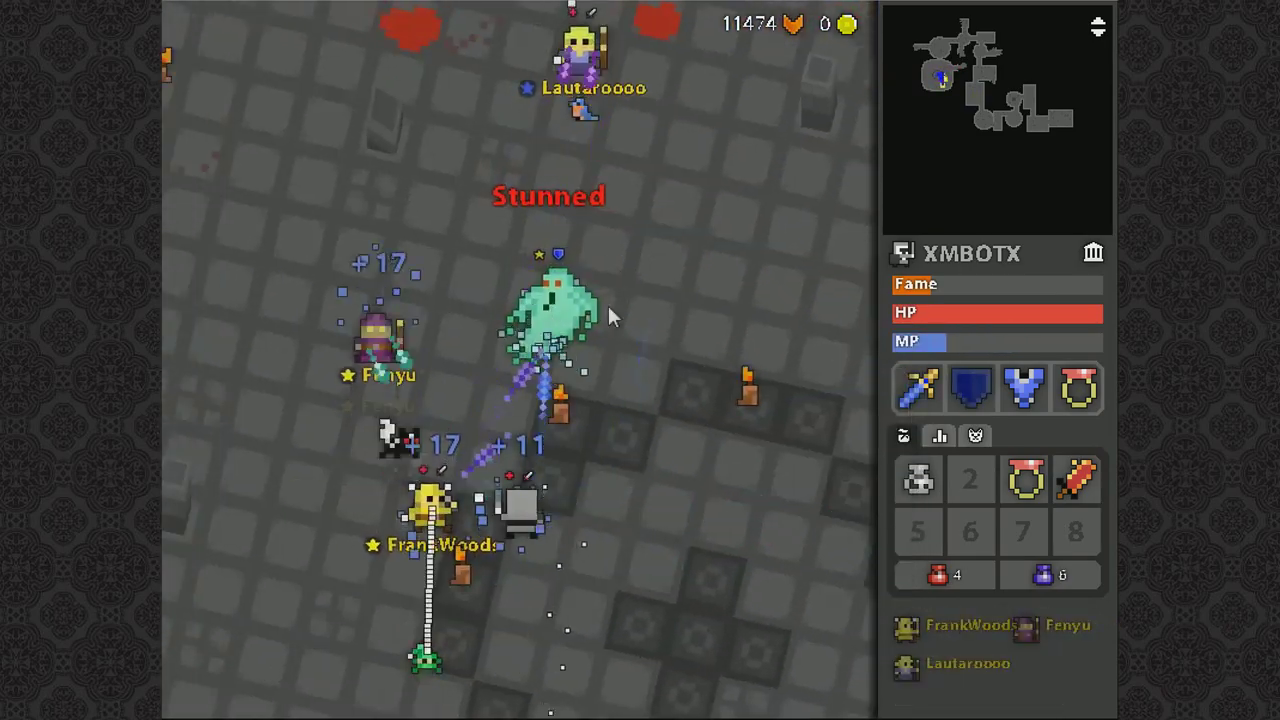